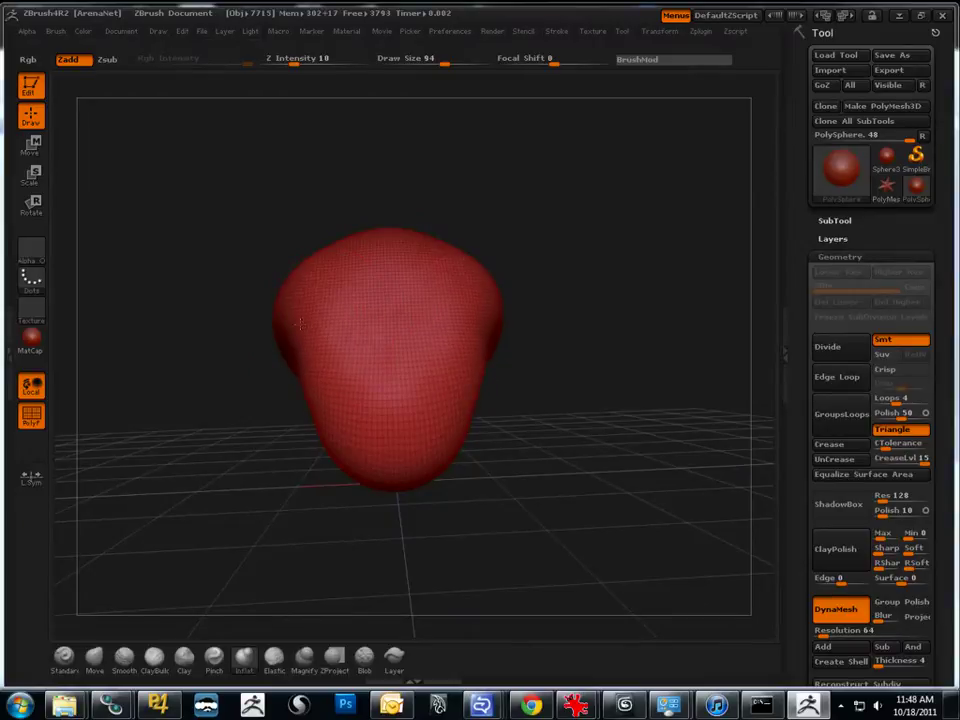
Step: Inflate a rounded nose bulge on the front of the head with the Inflate brush, using a draw size of 54
left_click_drag(255, 240, 233, 225)
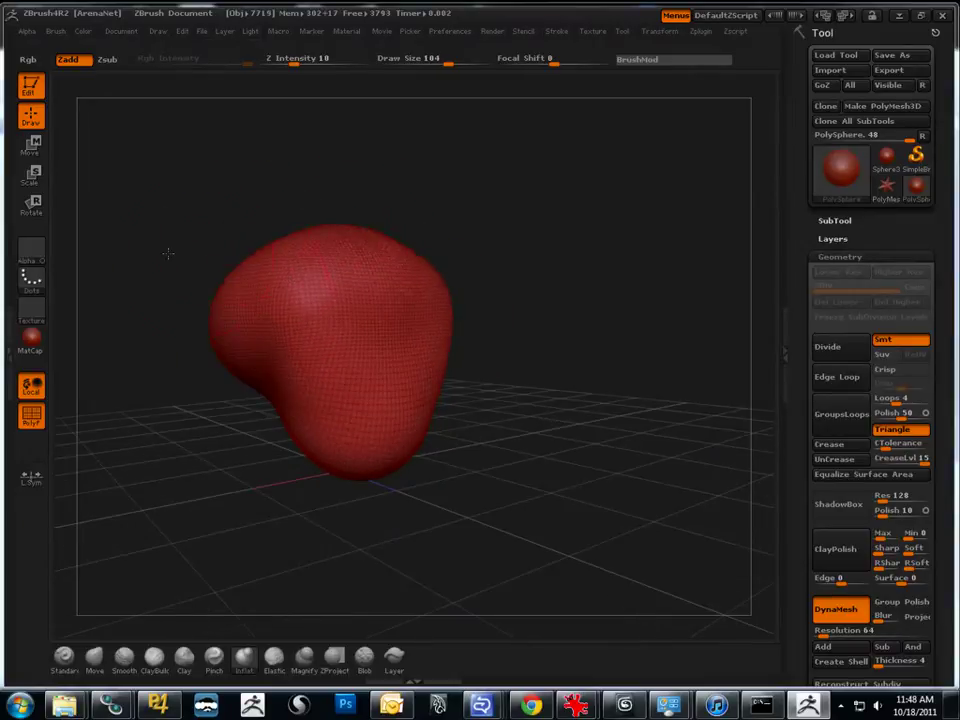
left_click_drag(207, 267, 272, 295)
key("bracketleft")
mouse_move(398, 345)
left_mouse_down()
mouse_move(399, 322)
mouse_move(409, 358)
left_mouse_up()
left_click_drag(390, 270, 428, 352)
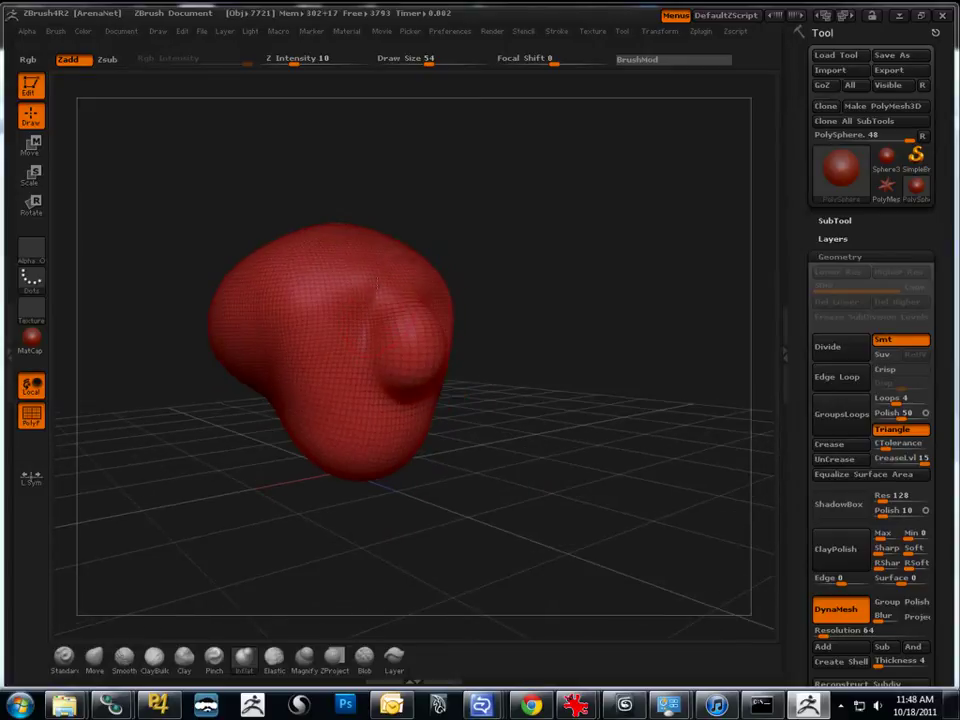
Step: Build up the jawline and brow with the Inflate brush at a draw size of about 44
mouse_move(355, 282)
left_mouse_down()
mouse_move(403, 508)
mouse_move(351, 420)
mouse_move(285, 360)
mouse_move(292, 365)
mouse_move(280, 340)
mouse_move(396, 562)
mouse_move(242, 376)
left_mouse_up()
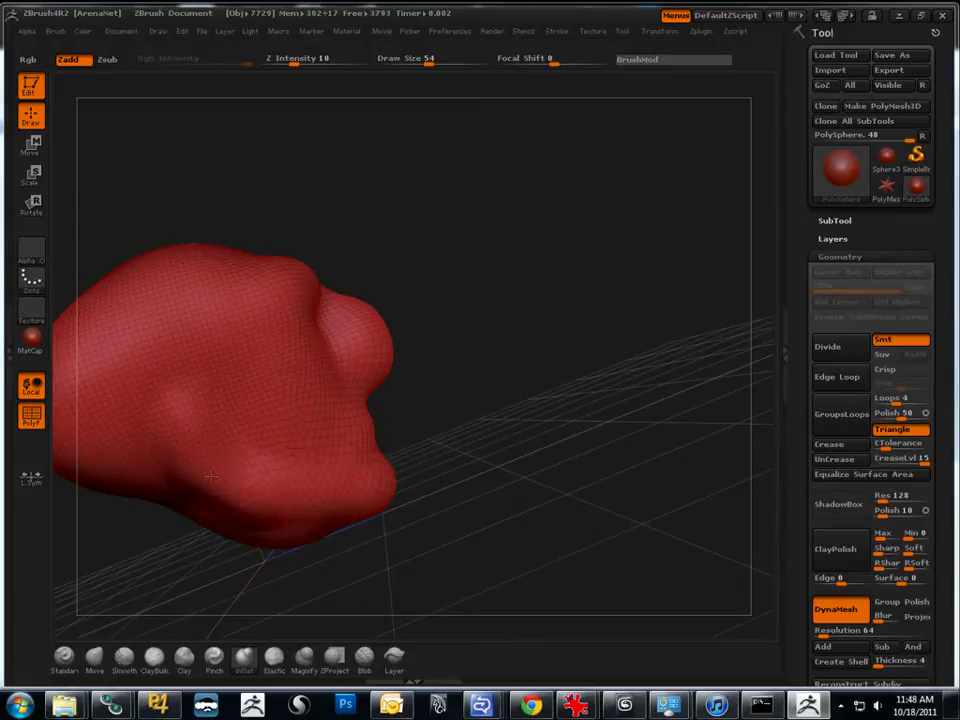
mouse_move(207, 457)
left_mouse_down()
mouse_move(200, 445)
mouse_move(180, 465)
mouse_move(154, 467)
mouse_move(164, 484)
mouse_move(244, 474)
left_mouse_up()
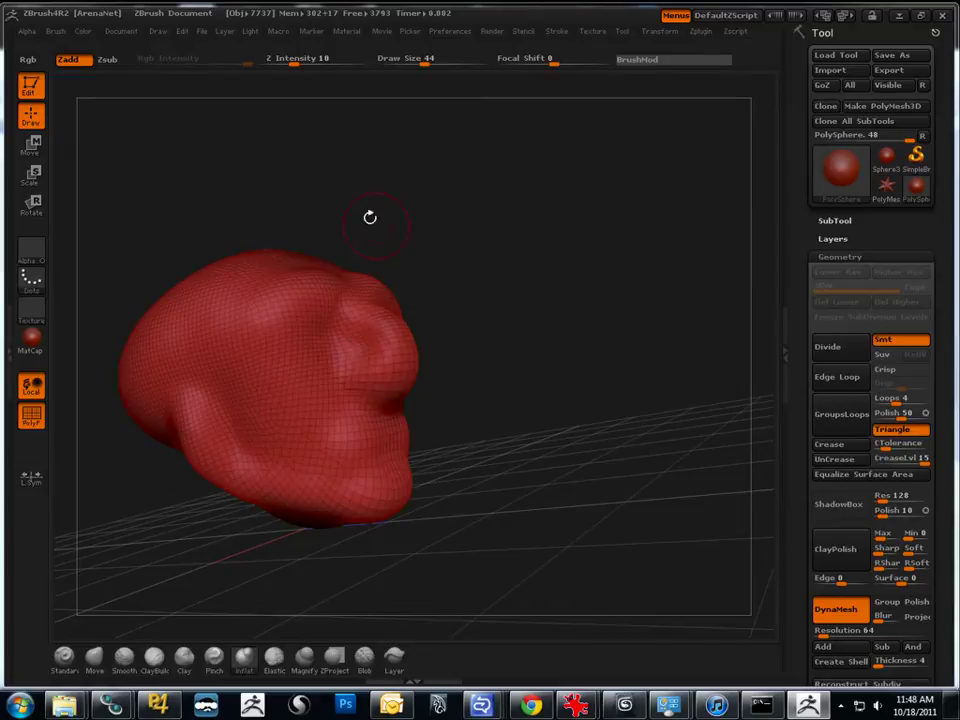
left_click_drag(387, 285, 355, 278)
Step: Carve in the eye sockets below the brow by inverting the Inflate brush at draw size 34
left_click_drag(208, 134, 259, 197)
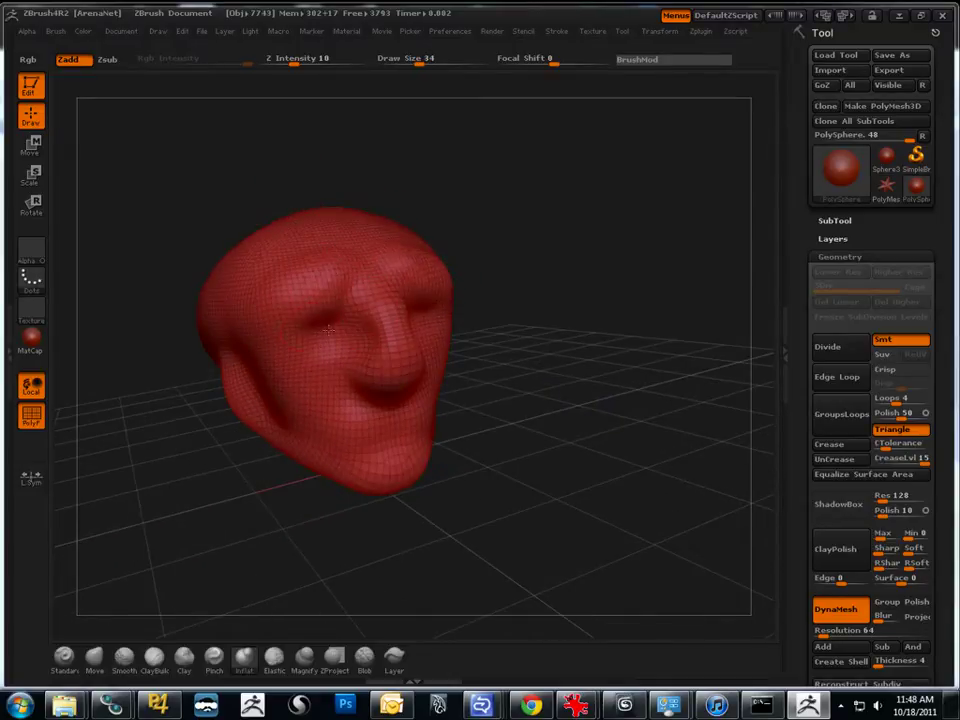
left_click_drag(315, 333, 313, 328, "alt")
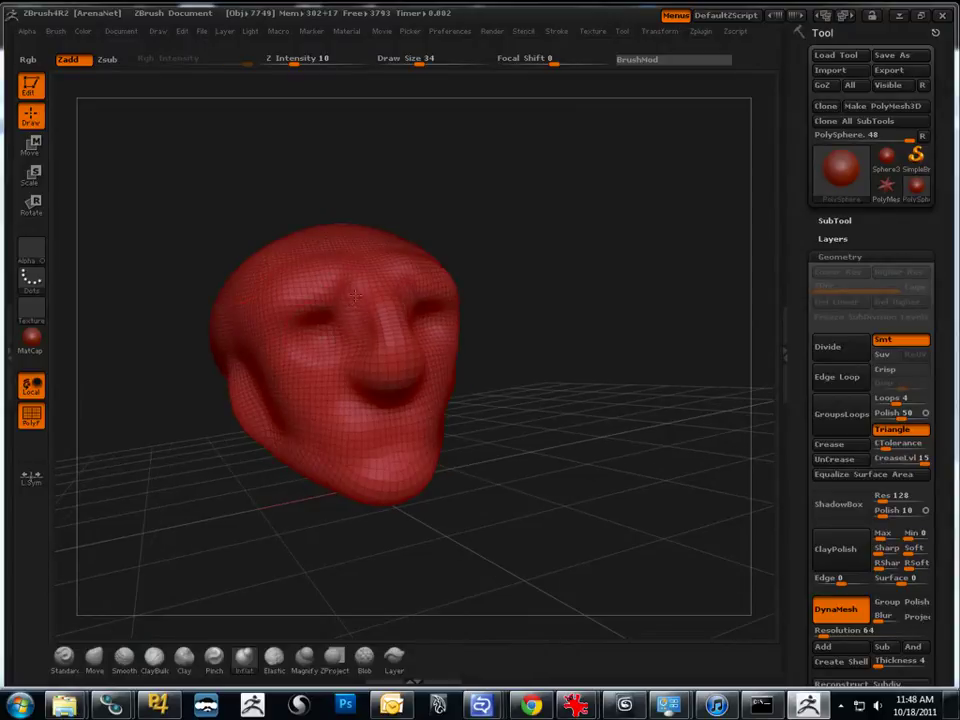
left_click_drag(174, 205, 192, 253)
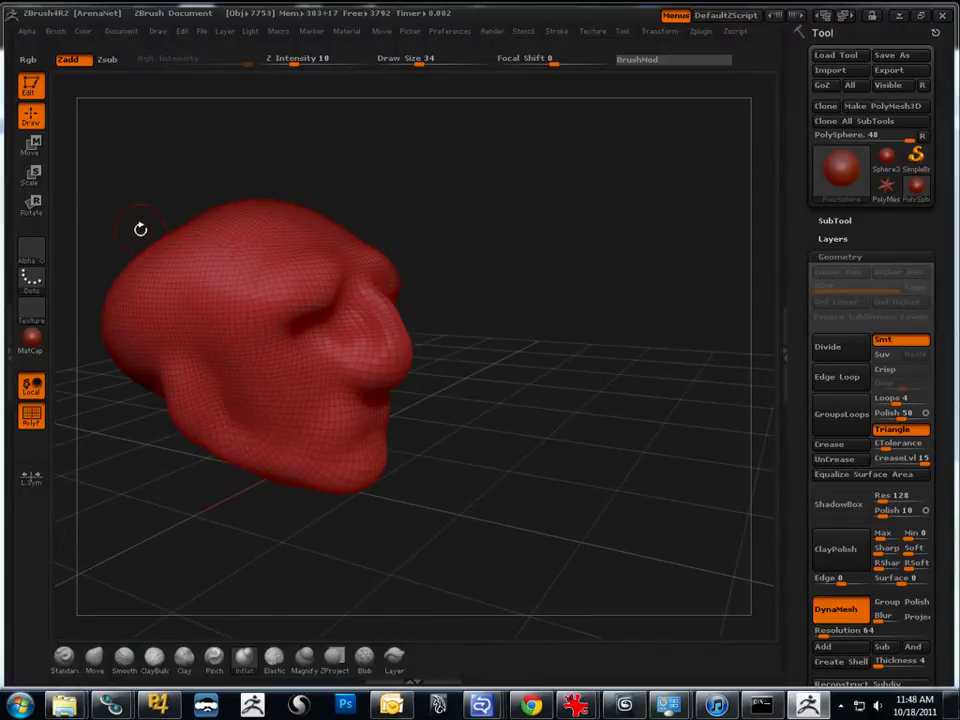
Step: Remesh the head with DynaMesh and turn off the polyframe display
left_click_drag(499, 392, 525, 484, "ctrl")
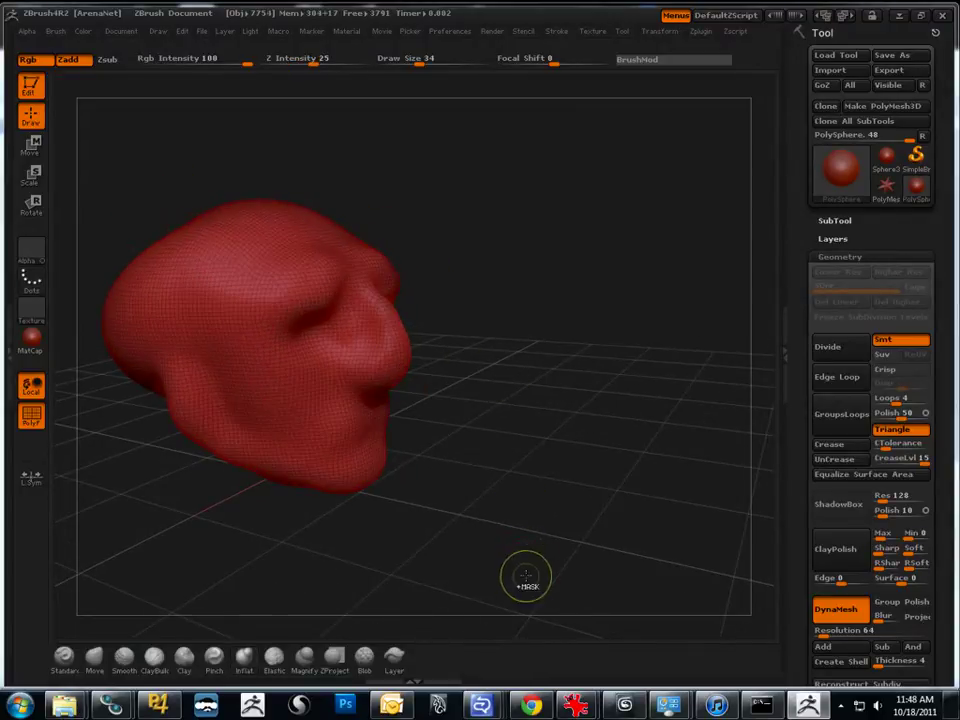
key("shift+f")
left_click_drag(499, 420, 495, 416)
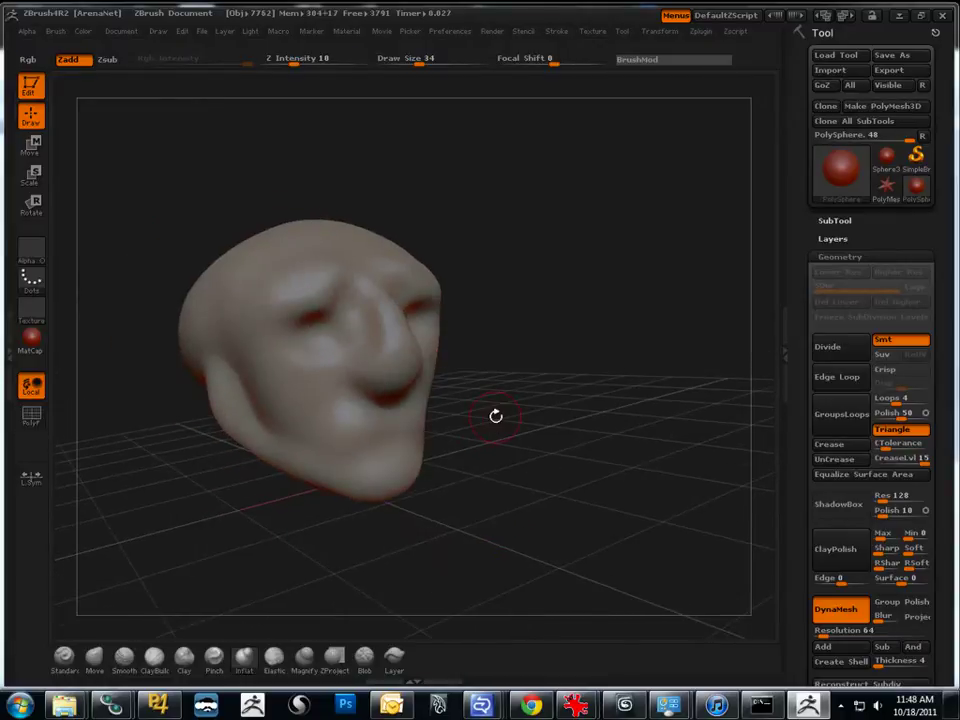
Step: Sculpt the cheek folds and the mouth area with the Standard brush at draw size 24 and Z intensity 25
left_click(64, 656)
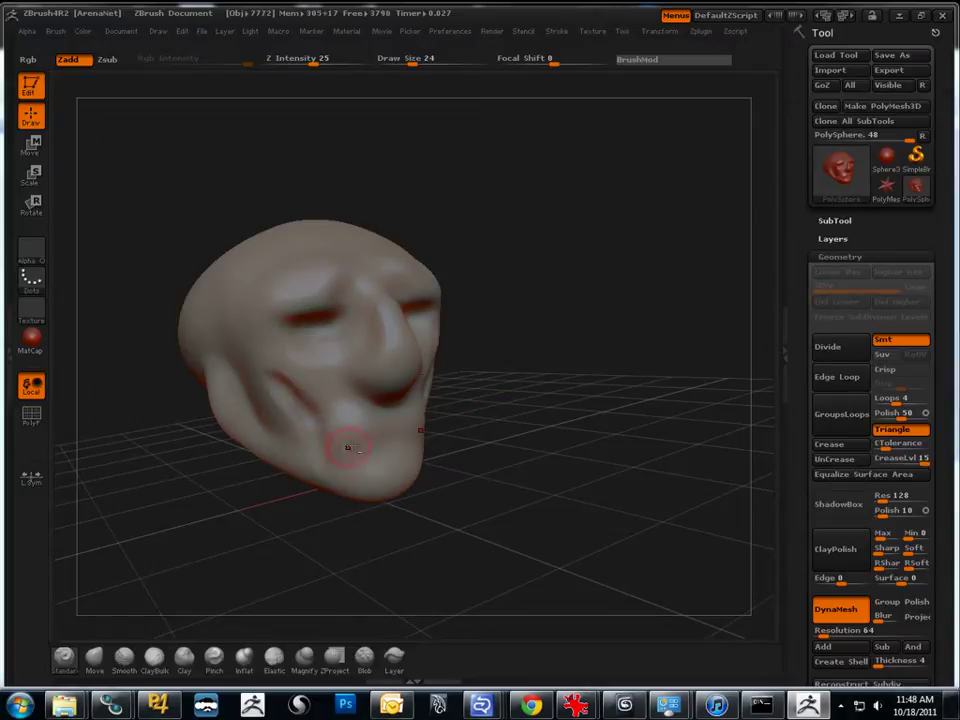
left_click_drag(394, 428, 338, 470)
left_click_drag(520, 460, 462, 408)
mouse_move(392, 456)
left_mouse_down()
mouse_move(356, 471)
mouse_move(378, 440)
mouse_move(374, 415)
mouse_move(376, 451)
left_mouse_up()
Step: Add volume along the jaw and side of the head with the ClayBuildup brush at draw size 84
left_click(153, 660)
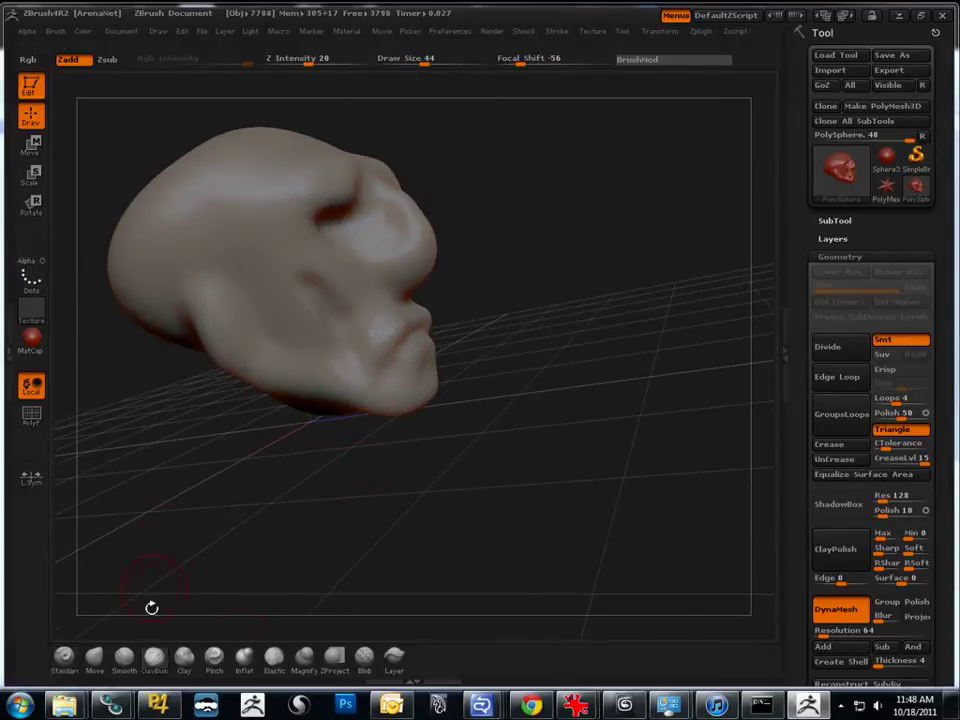
left_click_drag(148, 634, 172, 565)
left_click_drag(246, 407, 228, 365)
left_click_drag(150, 500, 185, 465)
left_click_drag(231, 266, 325, 400)
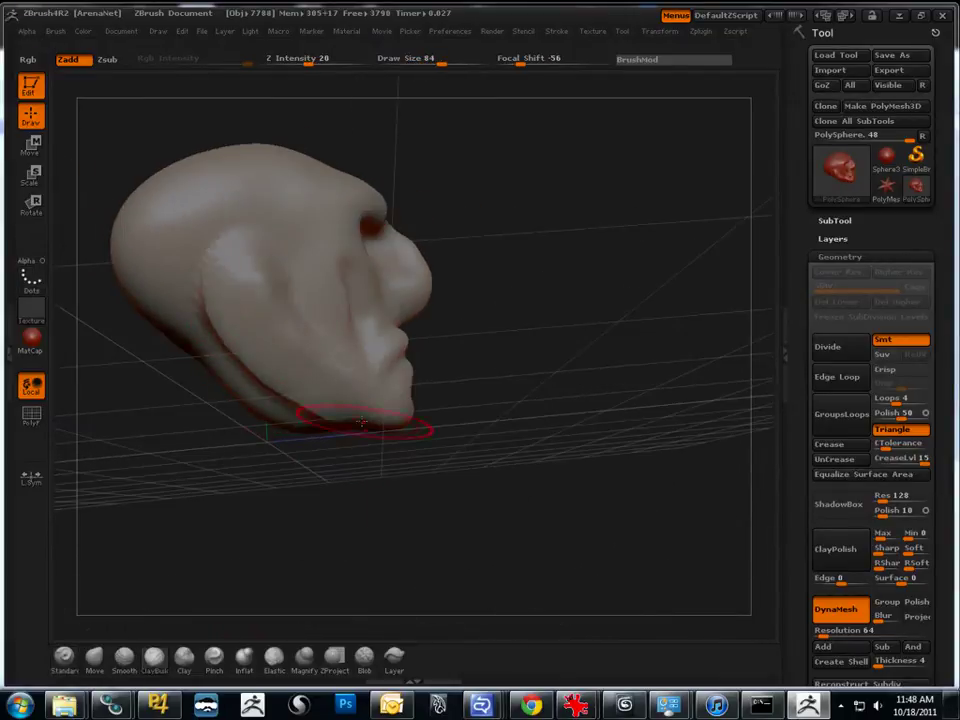
Step: Strengthen the cheek and lower jaw with ClayBuildup strokes at a smaller draw size
left_click_drag(440, 500, 385, 450)
key("[")
mouse_move(280, 245)
left_mouse_down()
mouse_move(325, 322)
mouse_move(375, 364)
left_mouse_up()
left_click_drag(375, 440, 407, 405)
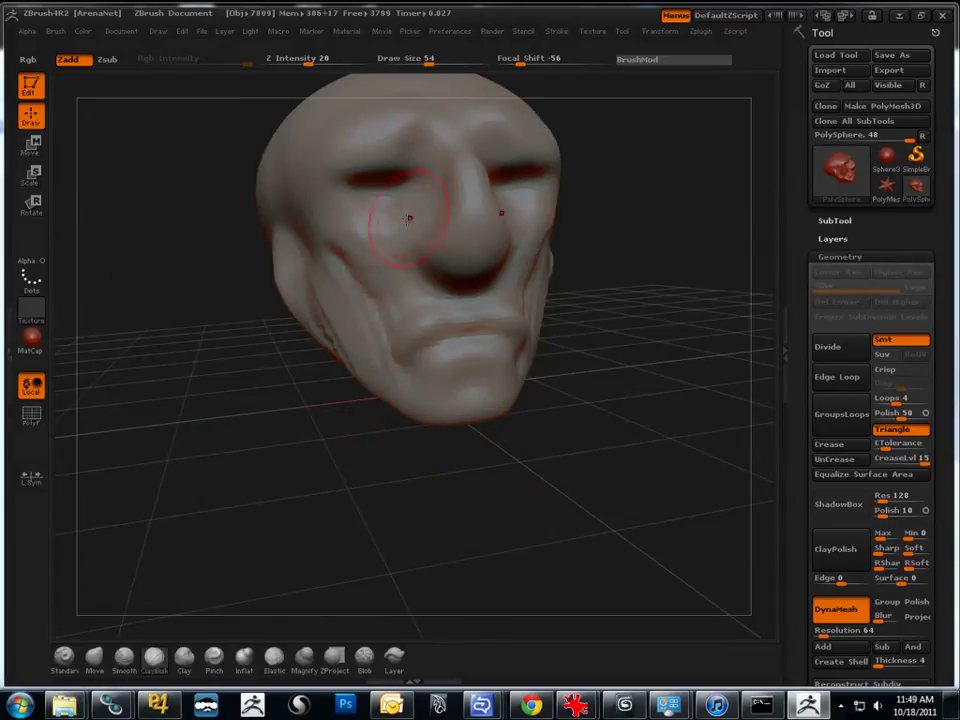
Step: Build up the forehead and top of the skull with ClayBuildup, starting at draw size 54
key("]")
mouse_move(215, 150)
left_mouse_down()
mouse_move(178, 289)
mouse_move(295, 328)
left_mouse_up()
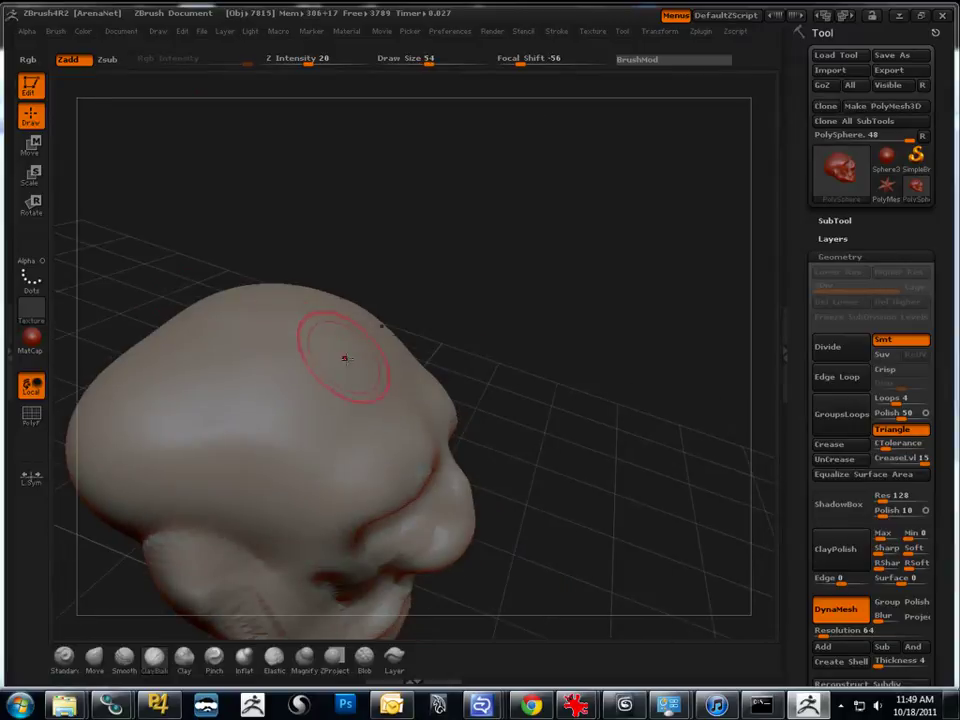
mouse_move(375, 405)
left_mouse_down()
mouse_move(320, 450)
mouse_move(208, 430)
mouse_move(182, 410)
left_mouse_up()
left_click_drag(170, 205, 107, 186)
mouse_move(134, 252)
left_mouse_down("alt")
mouse_move(181, 197)
mouse_move(138, 185)
mouse_move(205, 285)
left_mouse_up("alt")
key("]")
mouse_move(193, 410)
left_mouse_down()
mouse_move(205, 430)
mouse_move(135, 412)
mouse_move(300, 229)
mouse_move(240, 250)
mouse_move(310, 313)
left_mouse_up()
Step: Fill out the temples and sides of the skull with ClayBuildup, raising the draw size to 84
key("]")
left_click_drag(433, 362, 335, 450)
key("]")
mouse_move(248, 276)
left_mouse_down()
mouse_move(274, 317)
mouse_move(224, 183)
mouse_move(291, 437)
left_mouse_up()
key("]")
left_click_drag(225, 215, 405, 403)
left_click_drag(180, 260, 235, 380)
mouse_move(540, 422)
left_mouse_down()
mouse_move(490, 500)
mouse_move(137, 242)
mouse_move(152, 268)
mouse_move(244, 315)
mouse_move(166, 246)
mouse_move(118, 285)
mouse_move(178, 133)
mouse_move(182, 253)
mouse_move(165, 267)
mouse_move(193, 281)
mouse_move(315, 225)
mouse_move(289, 405)
mouse_move(245, 355)
mouse_move(359, 393)
left_mouse_up()
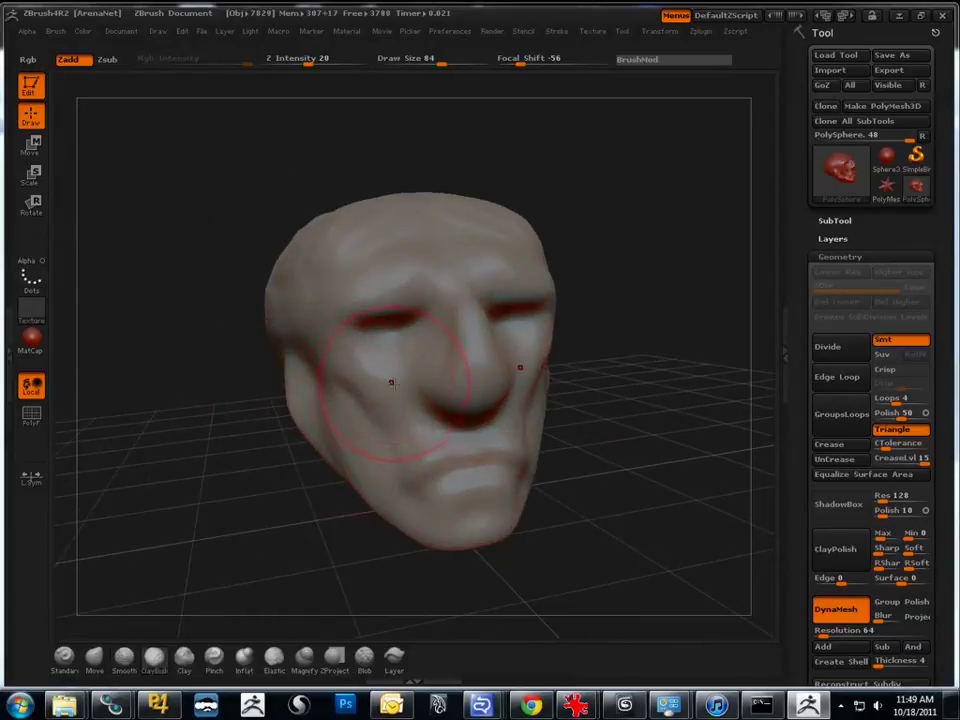
Step: Define the nose, nostrils and cheeks with ClayBuildup at draw size 54 and smooth the brow
left_click_drag(426, 376, 458, 306)
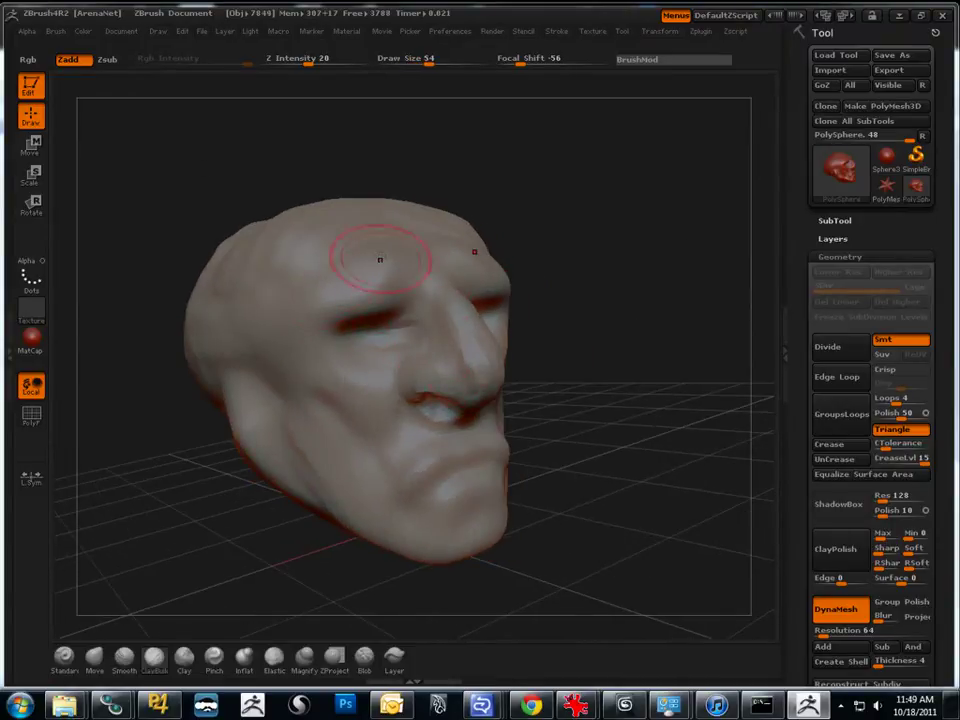
left_click_drag(369, 295, 350, 297, "shift")
mouse_move(329, 364)
left_mouse_down()
mouse_move(358, 341)
mouse_move(392, 335)
left_mouse_up()
key("bracketleft")
left_click_drag(362, 463, 303, 421)
Step: Add ClayBuildup volume to the side and back of the skull
mouse_move(172, 372)
left_mouse_down()
mouse_move(133, 358)
mouse_move(163, 386)
mouse_move(245, 394)
left_mouse_up()
left_click_drag(330, 380, 208, 272)
left_click_drag(135, 238, 178, 317, "alt")
mouse_move(126, 292)
left_mouse_down()
mouse_move(208, 411)
mouse_move(225, 408)
left_mouse_up()
key("bracketright")
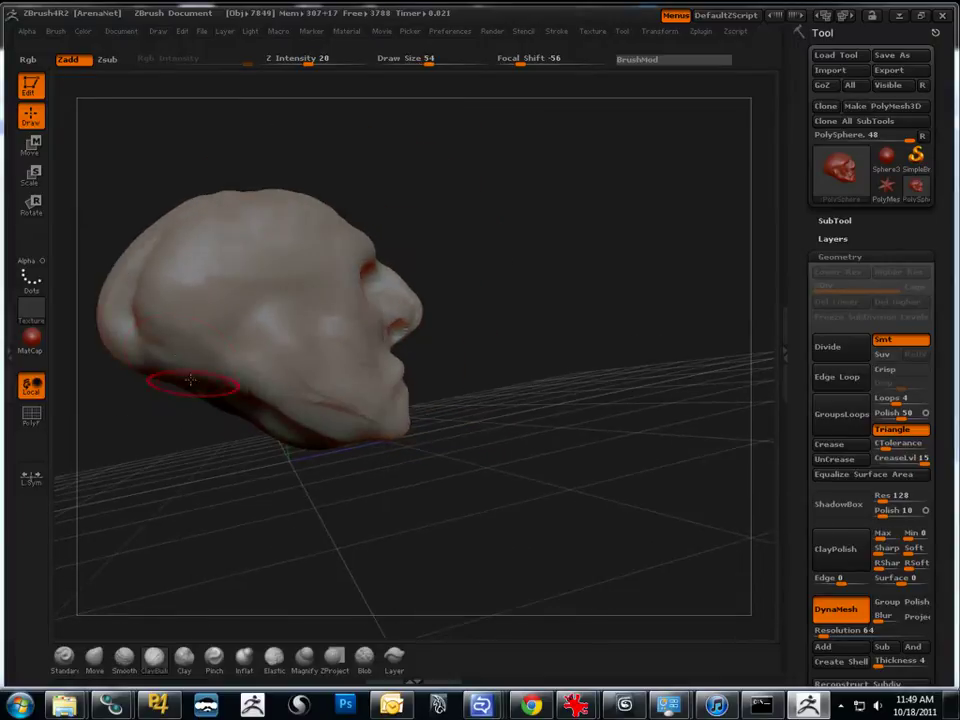
Step: Smooth the rear side of the skull above the neck area with an enlarged brush
left_click_drag(150, 415, 248, 428)
key("bracketright")
key("bracketright")
left_click_drag(161, 364, 254, 284, "shift")
Step: Inflate the beginning of a neck beneath the back of the skull with the Inflate brush at draw size 84
left_click_drag(230, 500, 140, 526)
left_click(246, 659)
left_click_drag(174, 570, 252, 529)
key("bracketright")
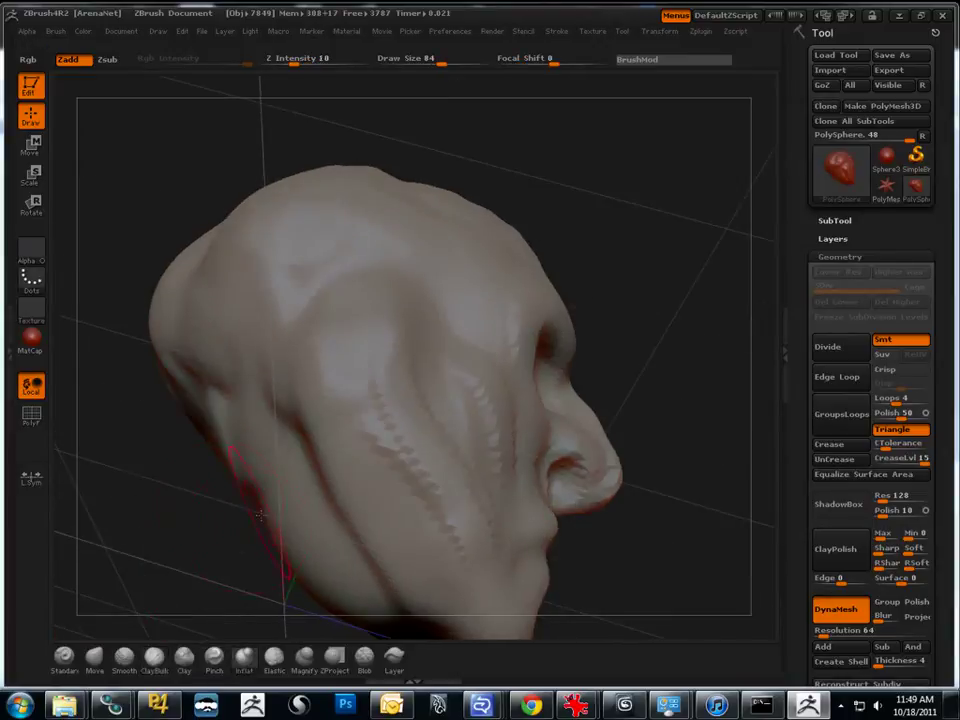
mouse_move(188, 525)
left_mouse_down()
mouse_move(150, 422)
mouse_move(196, 424)
mouse_move(216, 384)
mouse_move(208, 392)
left_mouse_up()
key("bracketleft")
left_click_drag(184, 468, 131, 450)
left_click_drag(204, 414, 211, 456)
mouse_move(307, 537)
left_mouse_down()
mouse_move(677, 401)
mouse_move(297, 295)
mouse_move(339, 278)
left_mouse_up()
Step: Reshape the cranium and back of the head with the Move brush, starting at draw size 84
left_click(108, 668)
left_click_drag(272, 242, 316, 263)
mouse_move(416, 285)
left_mouse_down()
mouse_move(478, 349)
mouse_move(390, 345)
left_mouse_up()
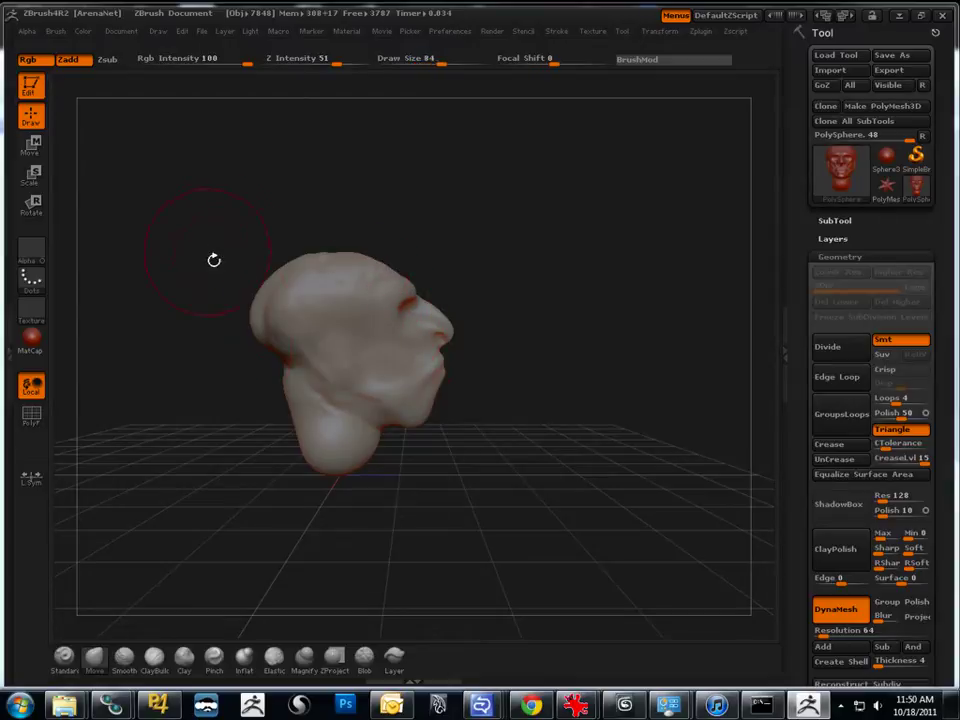
key("]")
mouse_move(254, 326)
left_mouse_down()
mouse_move(276, 318)
mouse_move(272, 345)
left_mouse_up()
key("]")
left_click_drag(344, 256, 345, 220)
left_click_drag(277, 284, 234, 256)
mouse_move(292, 348)
left_mouse_down()
mouse_move(246, 370)
mouse_move(199, 270)
mouse_move(212, 274)
left_mouse_up()
Step: Pull the neck down into a longer column with the Move brush at draw size 104
key("]")
key("]")
key("[")
key("[")
key("[")
mouse_move(291, 485)
left_mouse_down()
mouse_move(258, 488)
mouse_move(247, 514)
left_mouse_up()
left_click_drag(280, 462, 264, 466)
mouse_move(300, 495)
left_mouse_down()
mouse_move(308, 522)
mouse_move(342, 530)
left_mouse_up()
left_click_drag(281, 514, 279, 532)
mouse_move(222, 460)
left_mouse_down()
mouse_move(164, 472)
mouse_move(258, 350)
left_mouse_up()
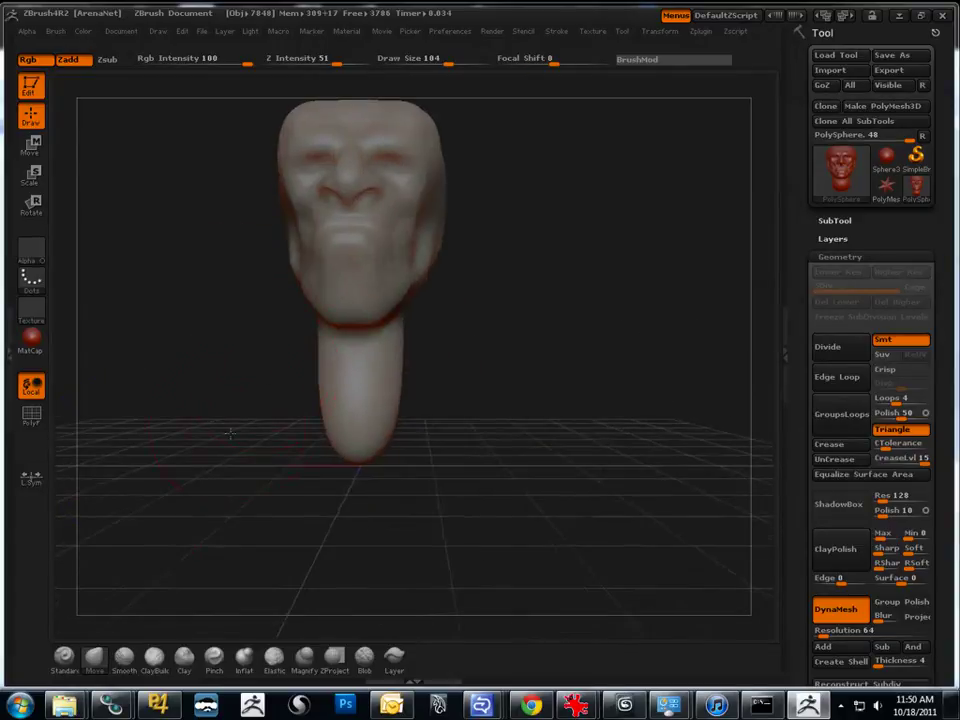
Step: Widen the base of the neck outward to start the shoulders with the Move brush
left_click_drag(231, 425, 252, 412)
left_click_drag(338, 405, 182, 407)
key("[")
key("[")
left_click_drag(294, 392, 270, 424)
left_click_drag(180, 422, 212, 420)
Step: Inflate the lower neck with the Inflate brush and remesh the model with DynaMesh
left_click(250, 668)
mouse_move(285, 400)
left_mouse_down()
mouse_move(300, 430)
mouse_move(312, 412)
left_mouse_up()
left_click_drag(470, 488, 514, 592, "ctrl")
Step: Inflate the mass below the neck into a large rounded torso at draw size 104
mouse_move(505, 540)
left_mouse_down()
mouse_move(435, 488)
mouse_move(408, 484)
left_mouse_up()
left_click_drag(349, 424, 300, 438)
left_click_drag(175, 430, 232, 426)
mouse_move(215, 405)
left_mouse_down()
mouse_move(208, 350)
mouse_move(231, 403)
mouse_move(180, 347)
left_mouse_up()
mouse_move(122, 355)
left_mouse_down()
mouse_move(268, 338)
mouse_move(212, 345)
left_mouse_up()
left_click_drag(318, 323, 232, 373)
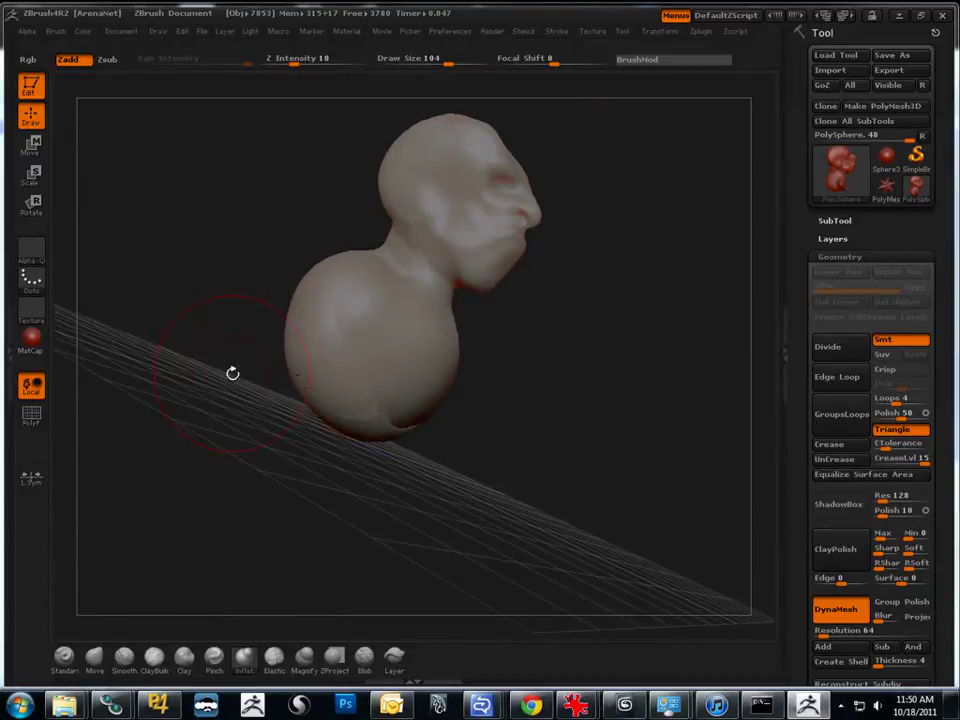
Step: Smooth the underside of the torso and remesh the bust with DynaMesh
left_click_drag(312, 372, 345, 412, "shift")
left_click_drag(392, 473, 400, 546, "ctrl")
mouse_move(385, 545)
left_mouse_down()
mouse_move(310, 530)
mouse_move(280, 485)
left_mouse_up()
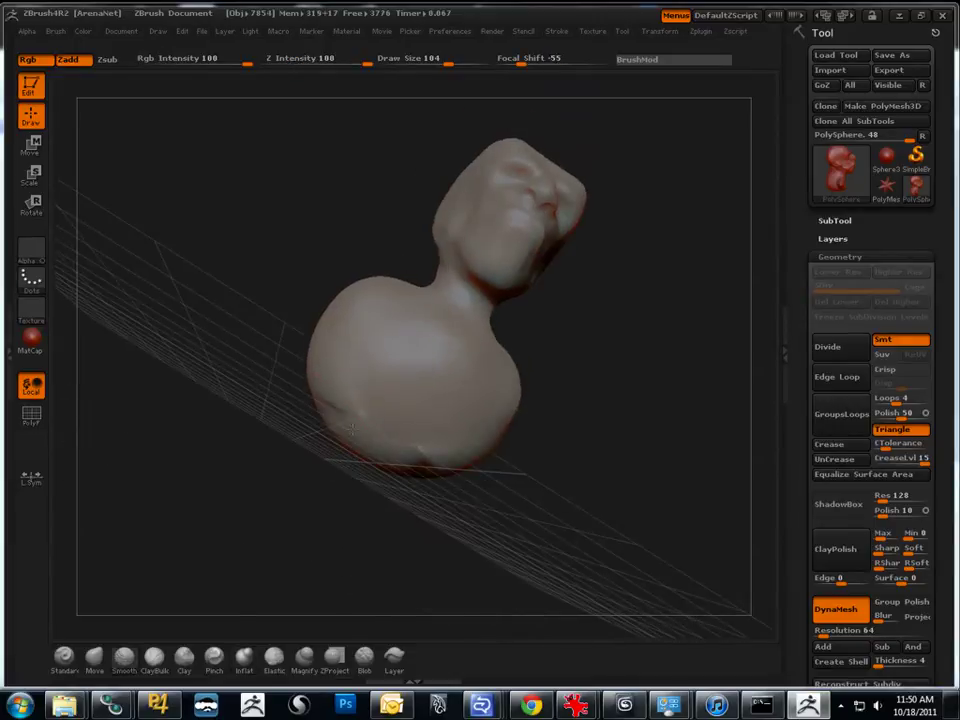
mouse_move(330, 405)
left_mouse_down()
mouse_move(253, 392)
mouse_move(230, 340)
mouse_move(193, 347)
mouse_move(410, 350)
left_mouse_up()
Step: Shape the shoulders and chest of the bust with a larger brush
key("]")
mouse_move(356, 334)
left_mouse_down()
mouse_move(354, 345)
mouse_move(375, 360)
left_mouse_up()
left_click_drag(545, 440, 338, 448)
mouse_move(305, 332)
left_mouse_down()
mouse_move(253, 320)
mouse_move(396, 474)
mouse_move(354, 452)
mouse_move(181, 302)
mouse_move(300, 311)
mouse_move(171, 422)
mouse_move(339, 367)
mouse_move(360, 343)
mouse_move(364, 375)
left_mouse_up()
Step: Inflate a rounded ear lump on the side of the head with the Inflate brush at draw size 44
key("[")
key("[")
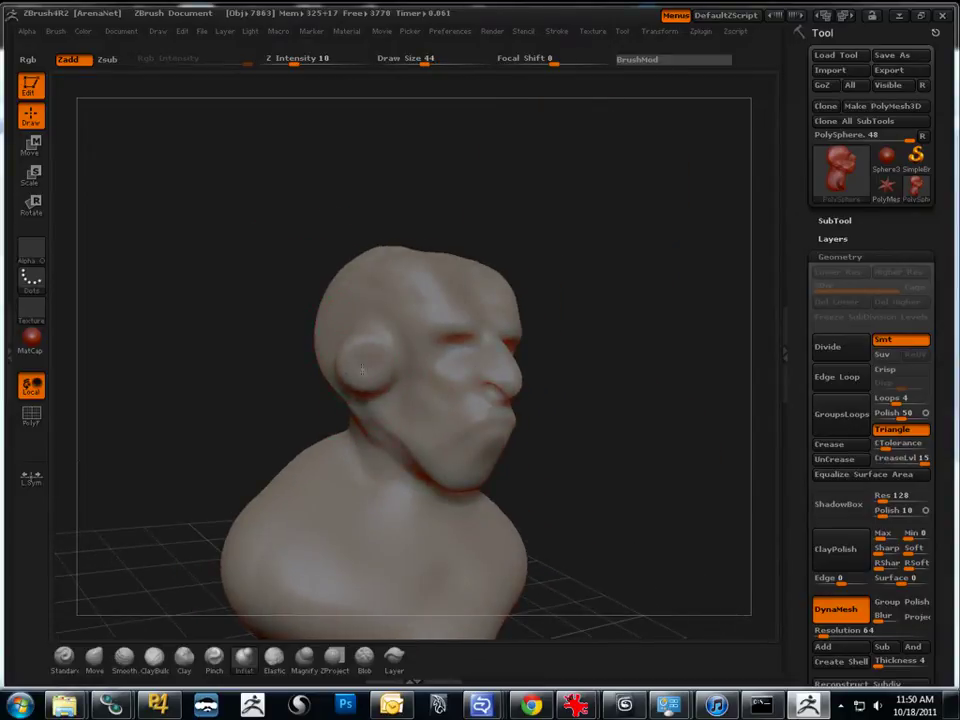
left_click_drag(199, 332, 228, 338)
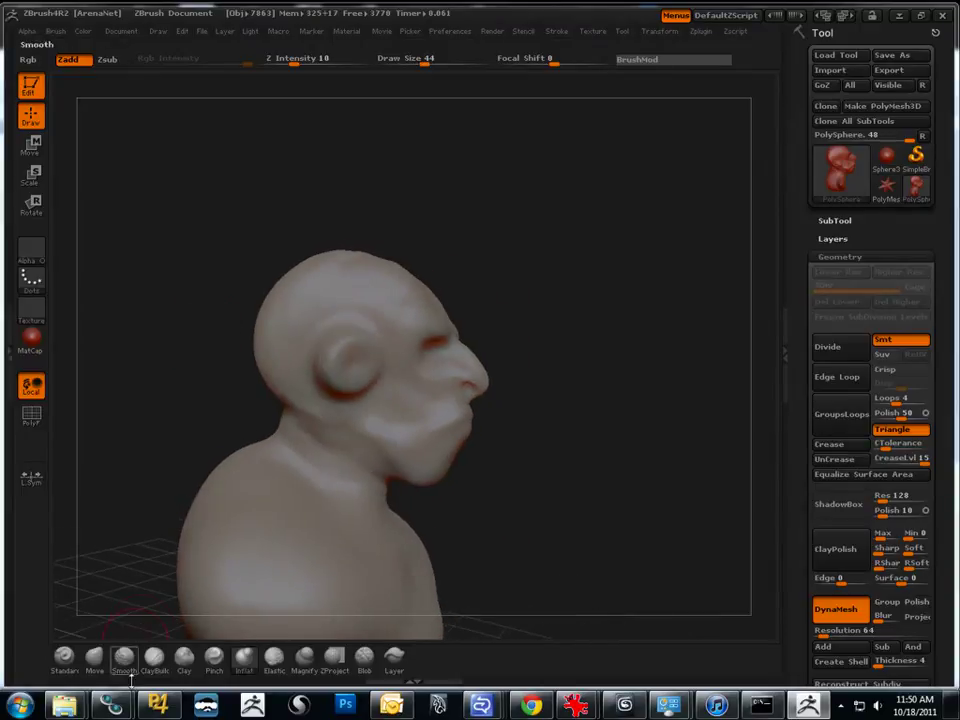
Step: Stretch the ear lump into a long pointed ear with the Move brush at draw size 44
left_click(94, 656)
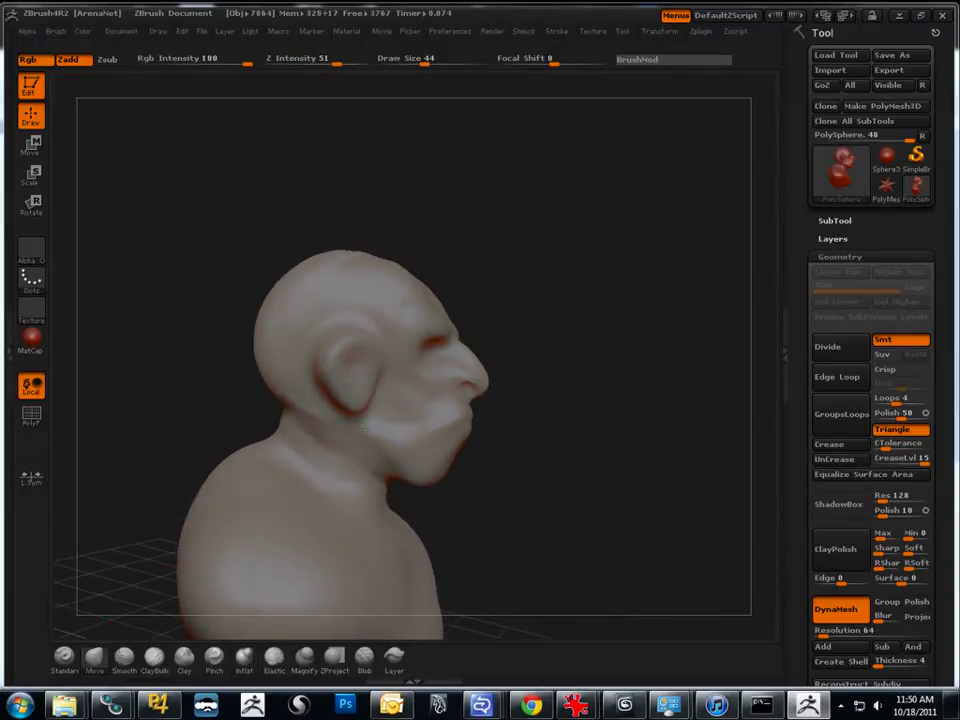
left_click_drag(218, 288, 234, 290)
mouse_move(326, 358)
left_mouse_down()
mouse_move(330, 315)
mouse_move(342, 317)
mouse_move(300, 298)
left_mouse_up()
mouse_move(240, 310)
left_mouse_down()
mouse_move(184, 281)
mouse_move(208, 336)
mouse_move(175, 316)
mouse_move(251, 317)
mouse_move(270, 343)
left_mouse_up()
left_click_drag(384, 290, 399, 307)
Step: Reshape the neck, shoulders and lower torso with the Move brush, increasing the draw size from 74 to 94
left_click_drag(255, 285, 300, 385, "alt")
mouse_move(203, 509)
left_mouse_down("alt")
mouse_move(195, 336)
mouse_move(268, 381)
mouse_move(180, 284)
mouse_move(397, 458)
left_mouse_up("alt")
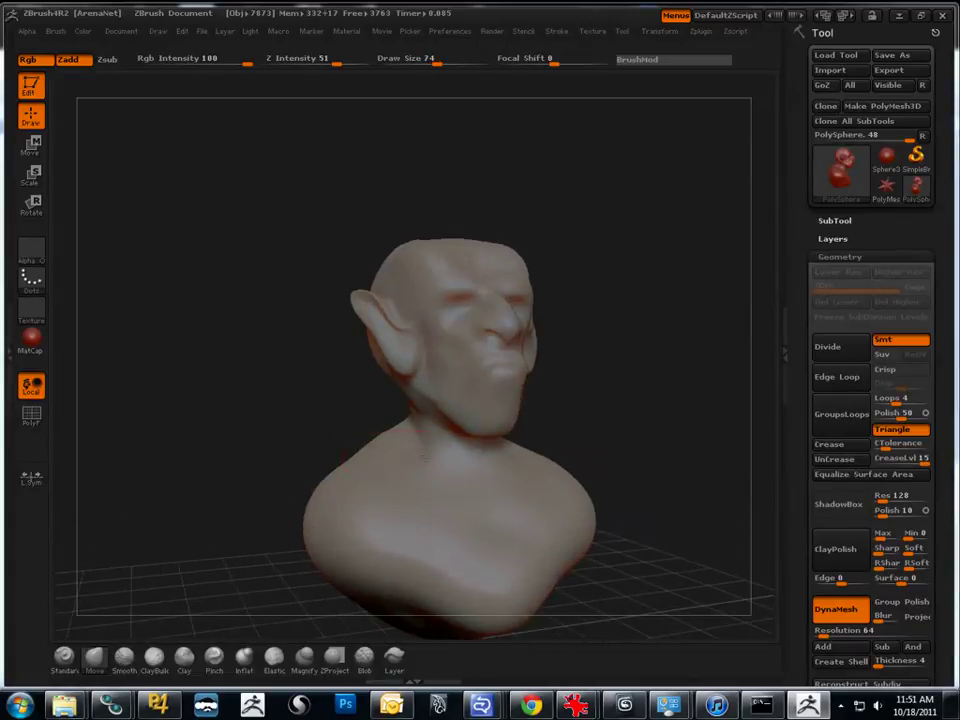
left_click_drag(362, 417, 333, 418)
left_click_drag(254, 424, 190, 432)
key("bracketright")
key("bracketright")
left_click_drag(366, 503, 366, 514)
mouse_move(220, 452)
left_mouse_down()
mouse_move(380, 462)
mouse_move(460, 500)
left_mouse_up()
mouse_move(617, 619)
left_mouse_down()
mouse_move(250, 600)
mouse_move(69, 574)
left_mouse_up()
Step: Refine the shape of the pointed ears with the Move brush at draw size 61
left_click(184, 657)
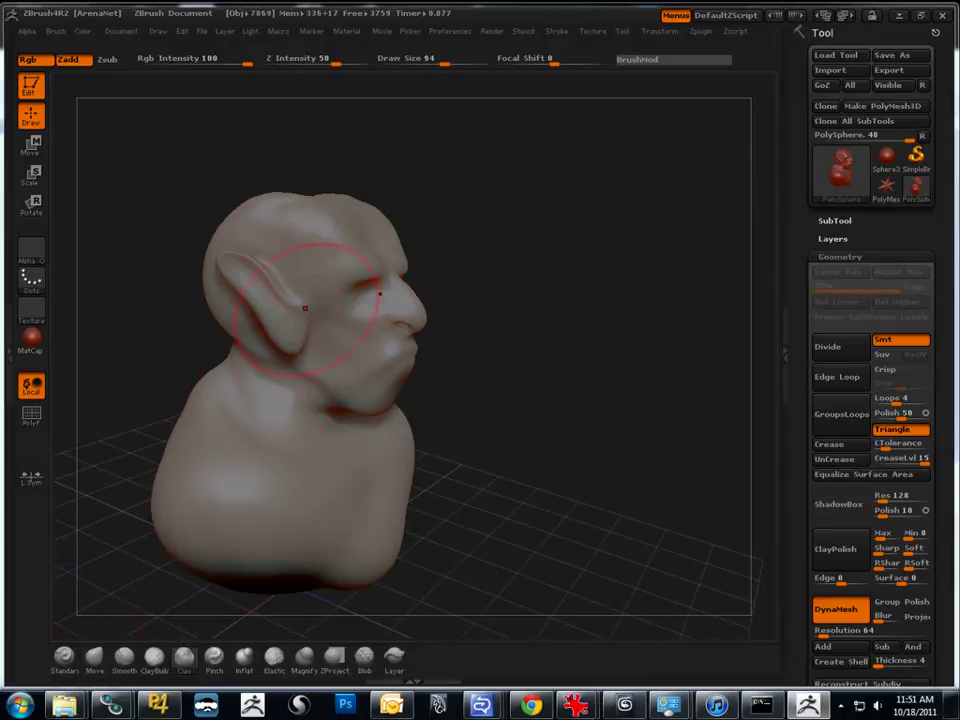
left_click_drag(285, 298, 157, 311)
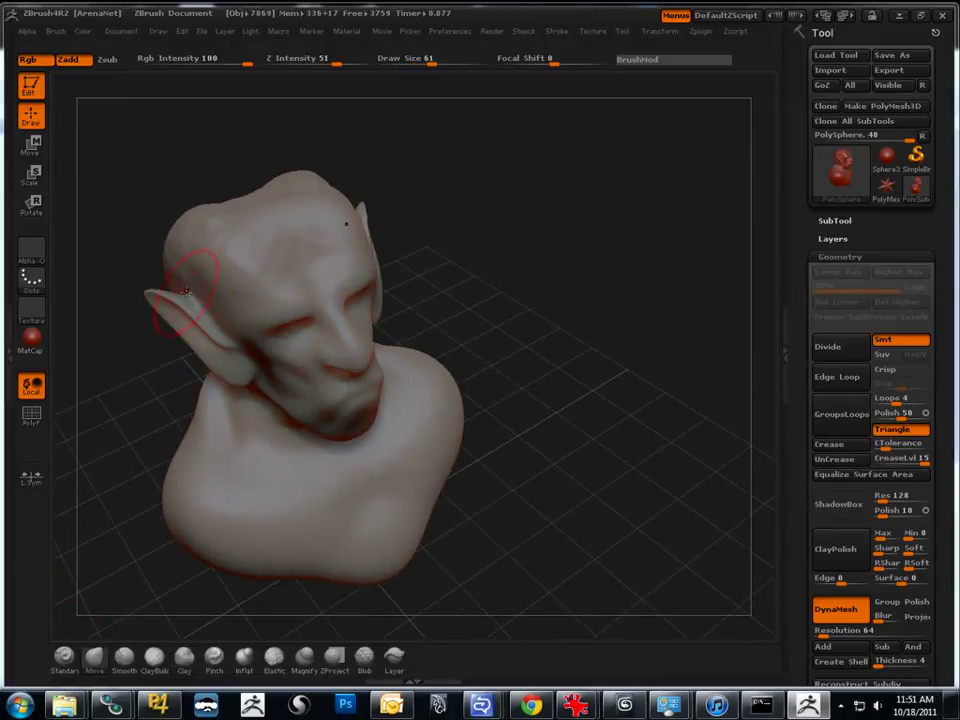
left_click_drag(144, 448, 112, 410)
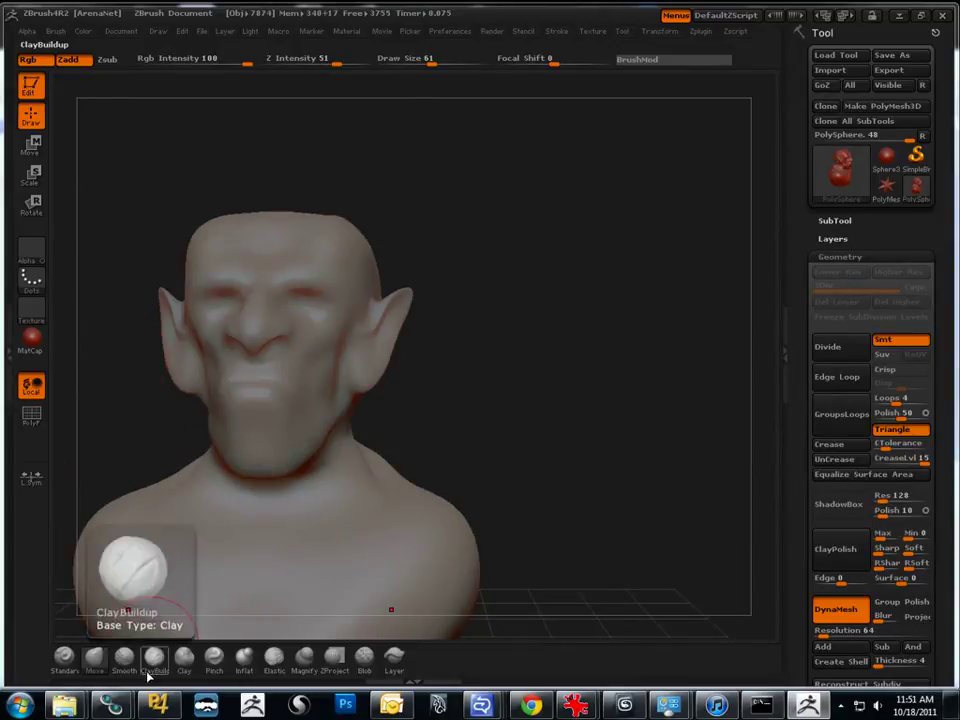
Step: Apply ClayPolish to the bust with edge contrast 0, viewing the mesh with the polyframe on and hiding it again
left_click_drag(462, 432, 570, 423)
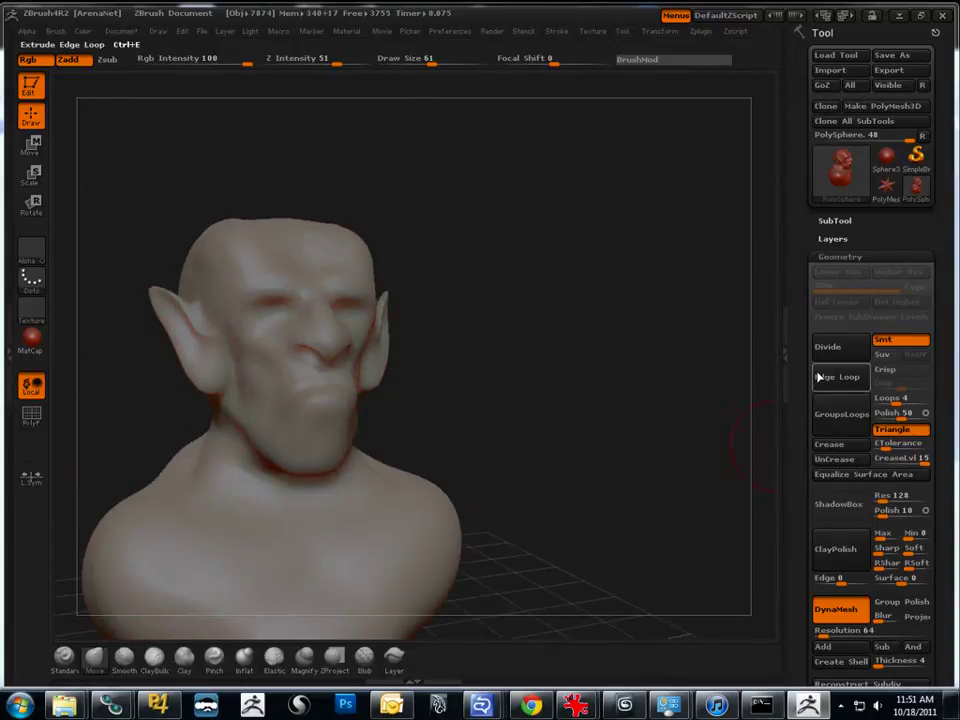
left_click_drag(684, 480, 655, 290)
left_click_drag(535, 436, 762, 505, "alt")
left_click_drag(762, 505, 735, 504)
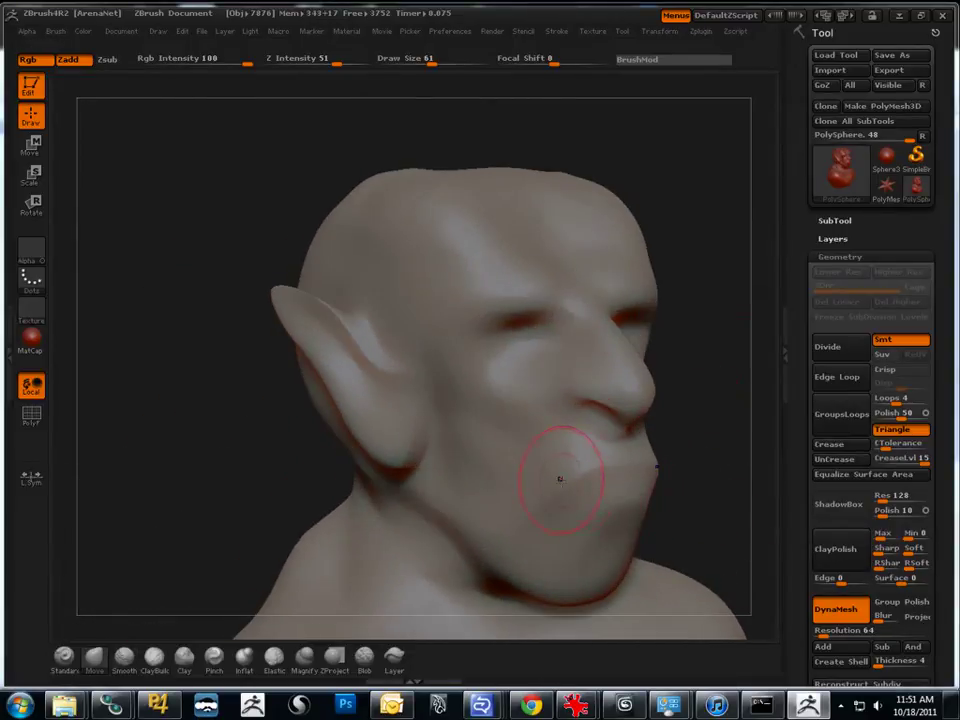
key("shift+f")
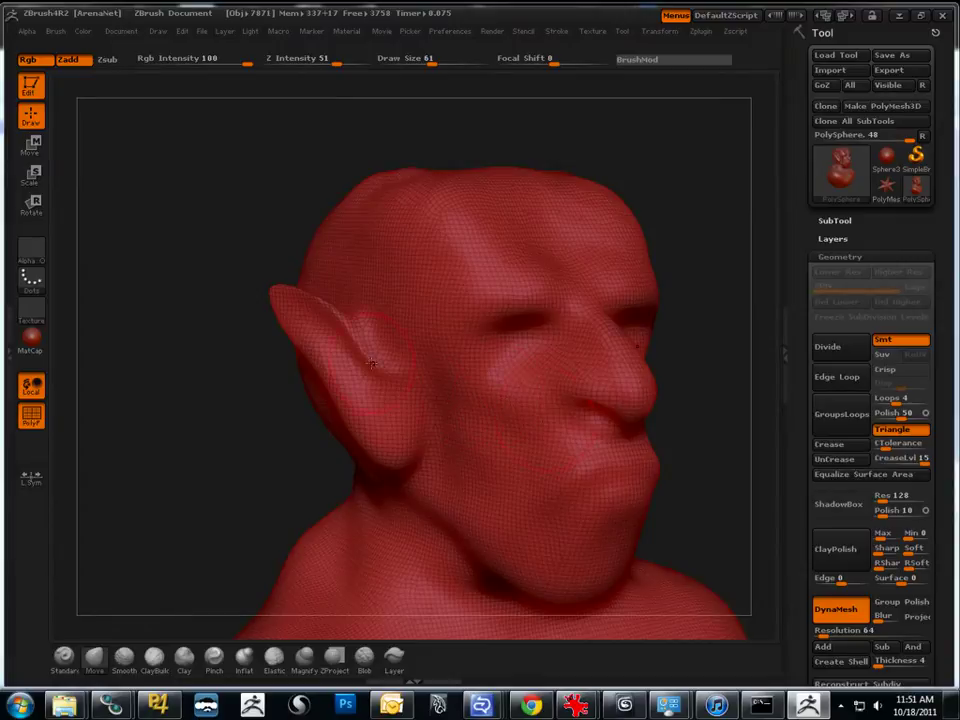
left_click(826, 547)
left_click(834, 550)
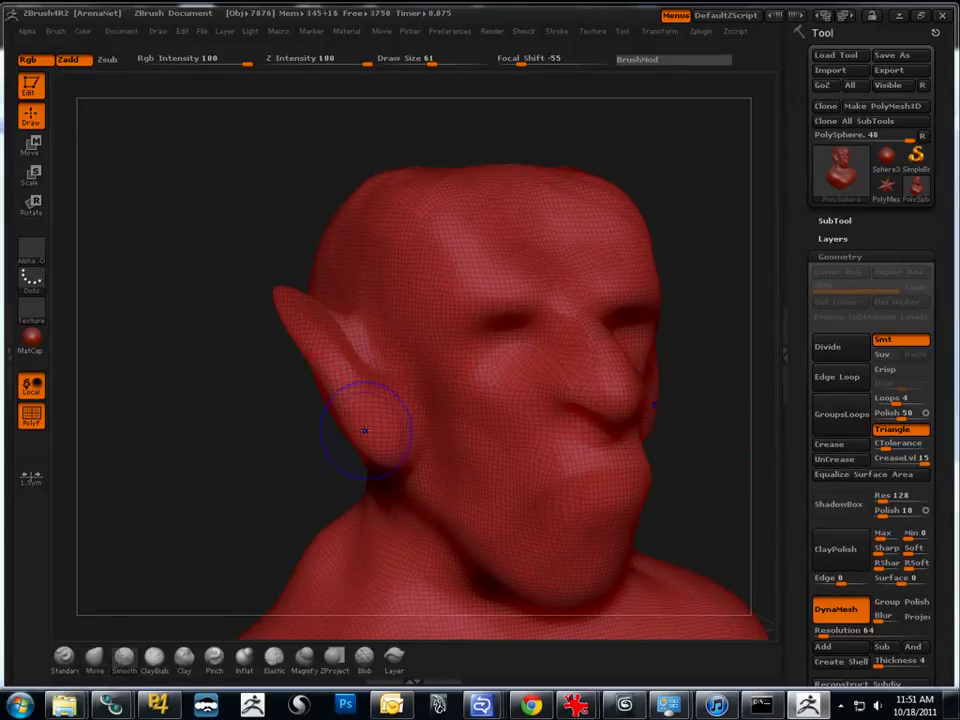
key("shift+f")
left_click(818, 541)
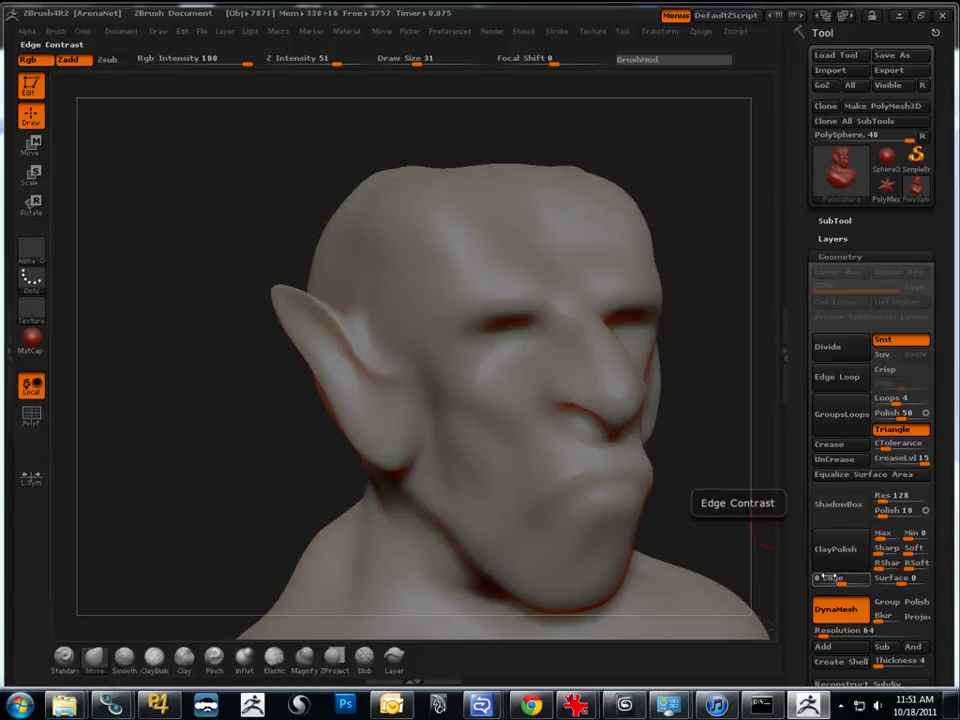
Step: Set the ClayPolish edge contrast to -35 and apply ClayPolish to the bust
left_click_drag(855, 581, 850, 579)
left_click(838, 549)
left_click_drag(278, 383, 360, 387)
Step: Undo and redo the last ClayPolish repeatedly to compare the head's surface with and without it
key("ctrl+z")
key("ctrl+shift+z")
key("ctrl+z")
key("ctrl+shift+z")
key("ctrl+z")
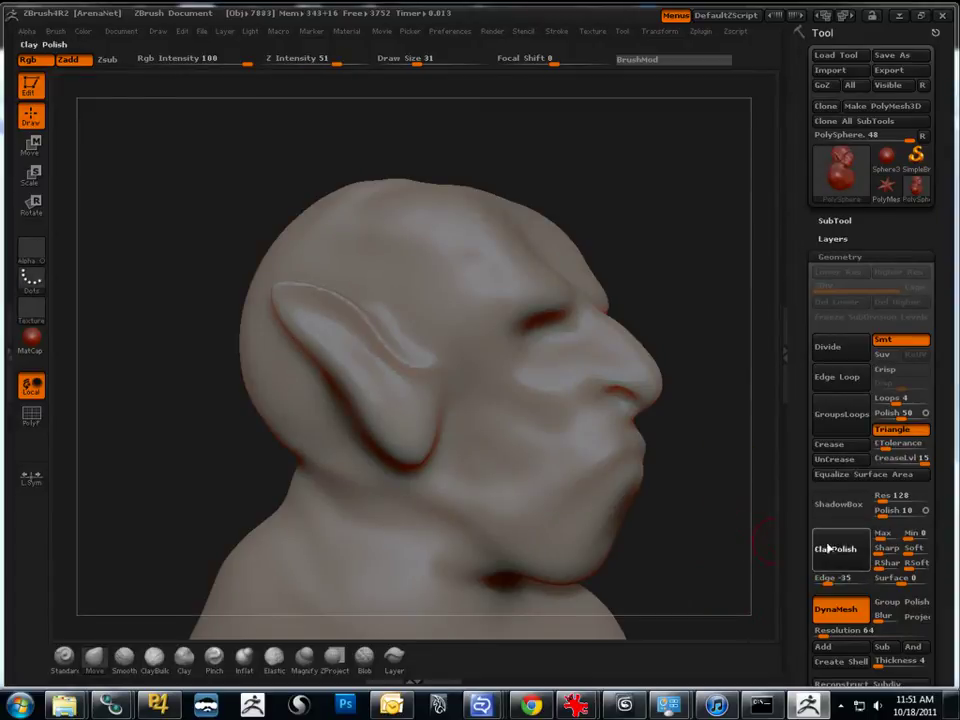
Step: Undo the trial ClayPolish, raise the ClayPolish maximum curvature and set its edge contrast to 0
left_click(821, 551)
left_click_drag(759, 574, 728, 540)
key("ctrl+z")
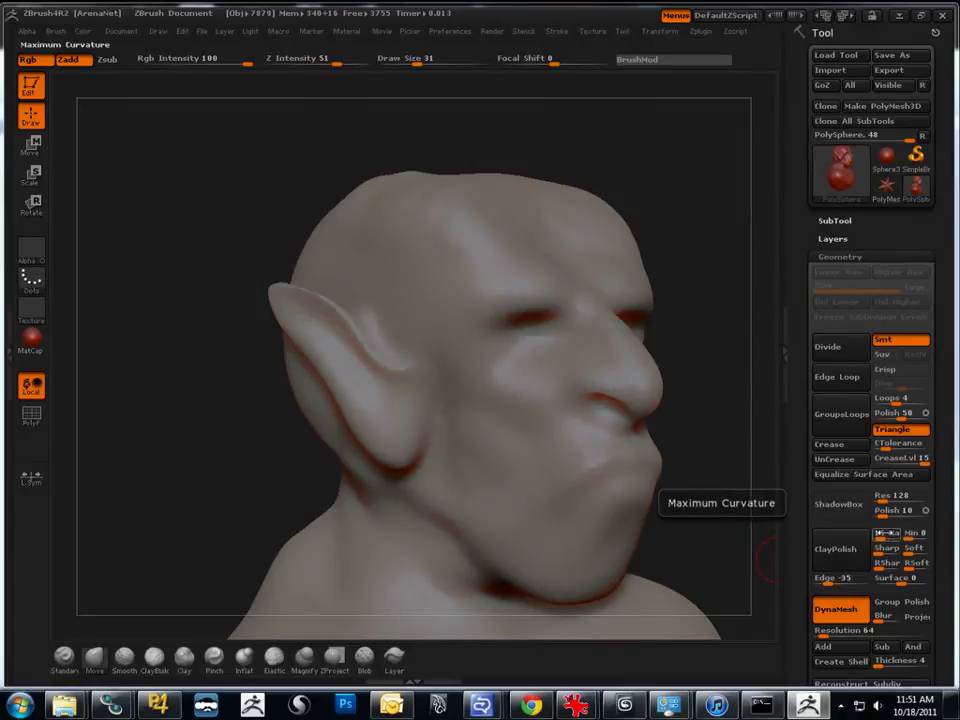
left_click_drag(846, 579, 836, 579)
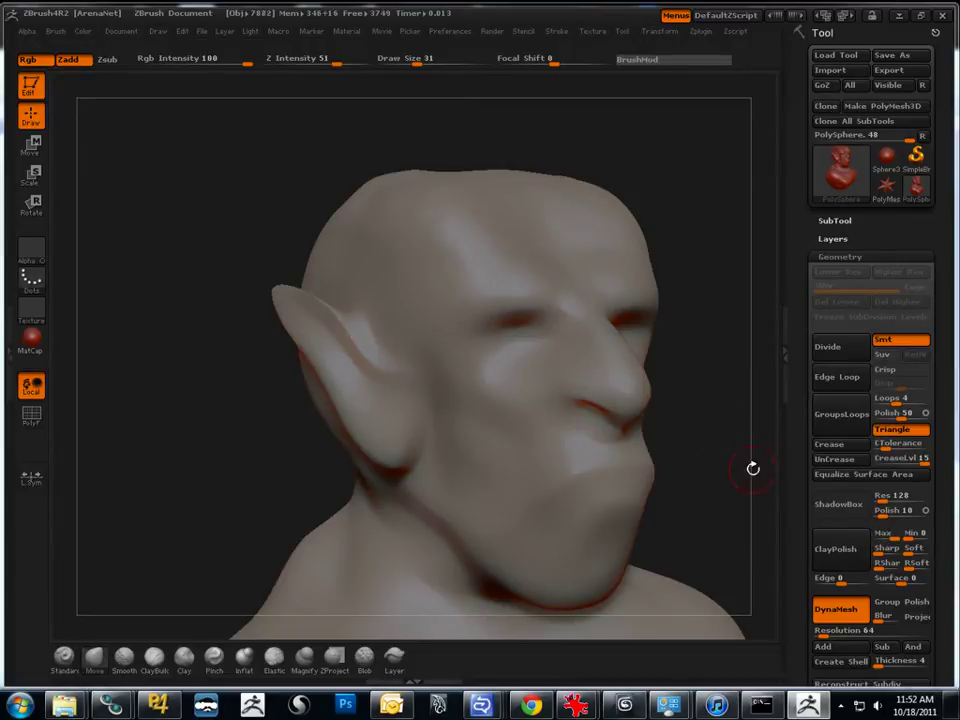
left_click_drag(728, 468, 748, 452)
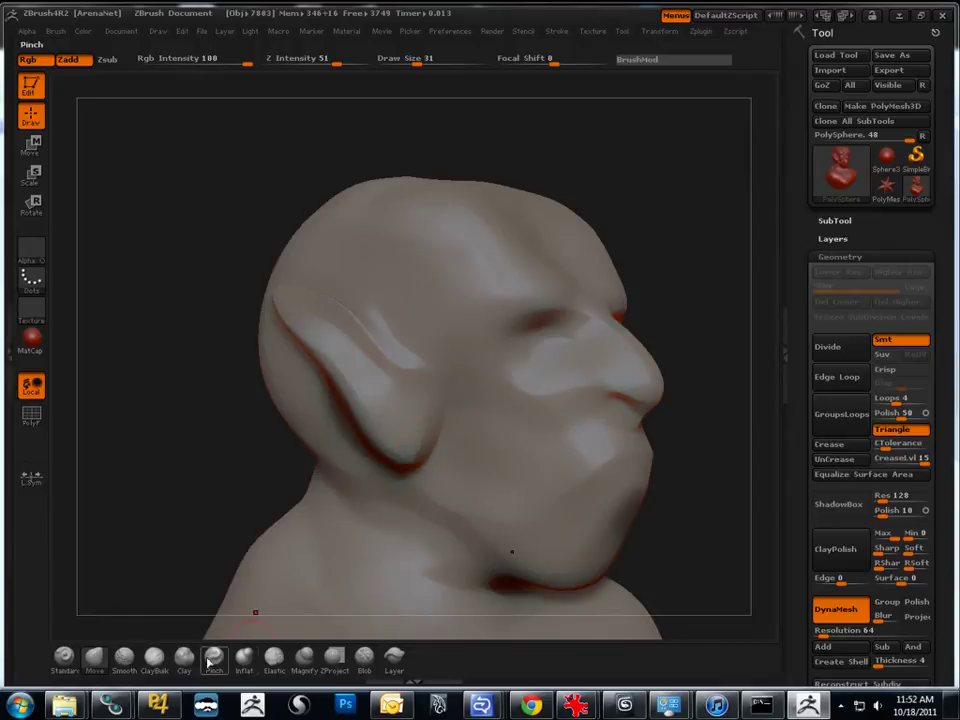
Step: Carve creases around the eyes and beside the nose with the Dam_Standard brush at draw size 31
left_click(302, 660)
key("b")
left_click(415, 424)
left_click_drag(742, 442, 652, 442)
left_click_drag(546, 362, 474, 334)
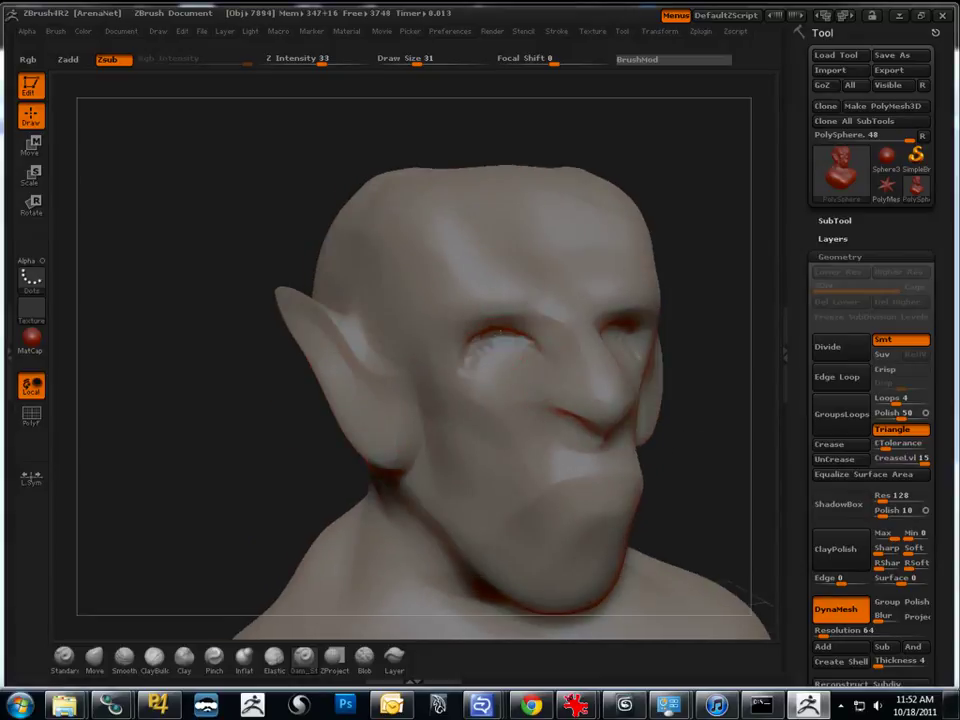
left_click_drag(548, 423, 542, 361)
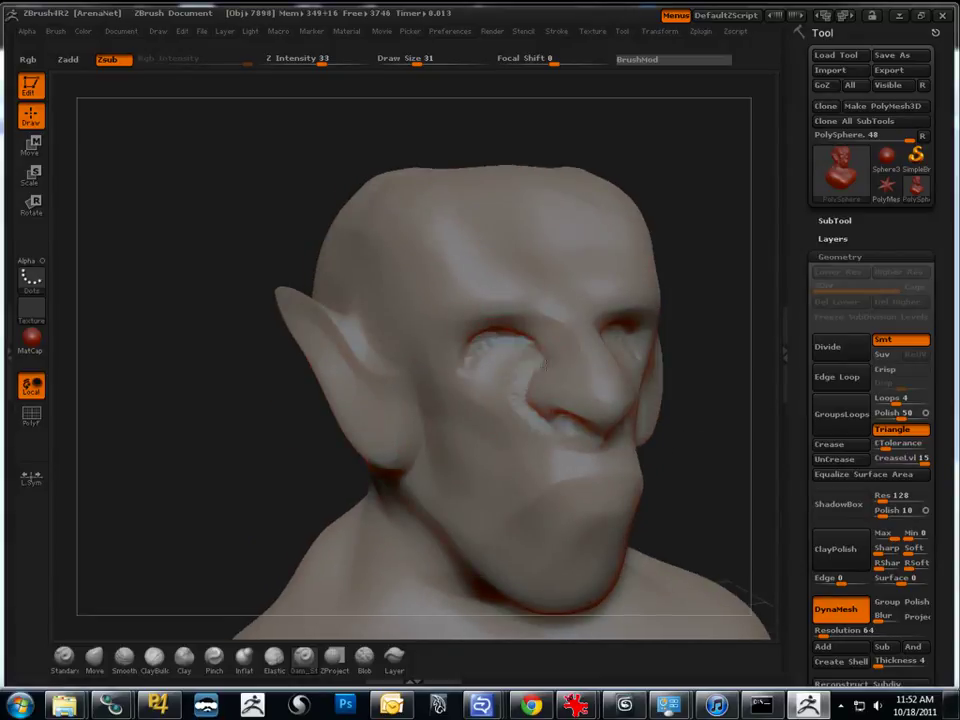
Step: Carve the cheek folds, lips and chin creases with the Dam_Standard brush, using draw sizes 31 to 51, and smooth the cheeks
left_click_drag(716, 496, 700, 440, "alt")
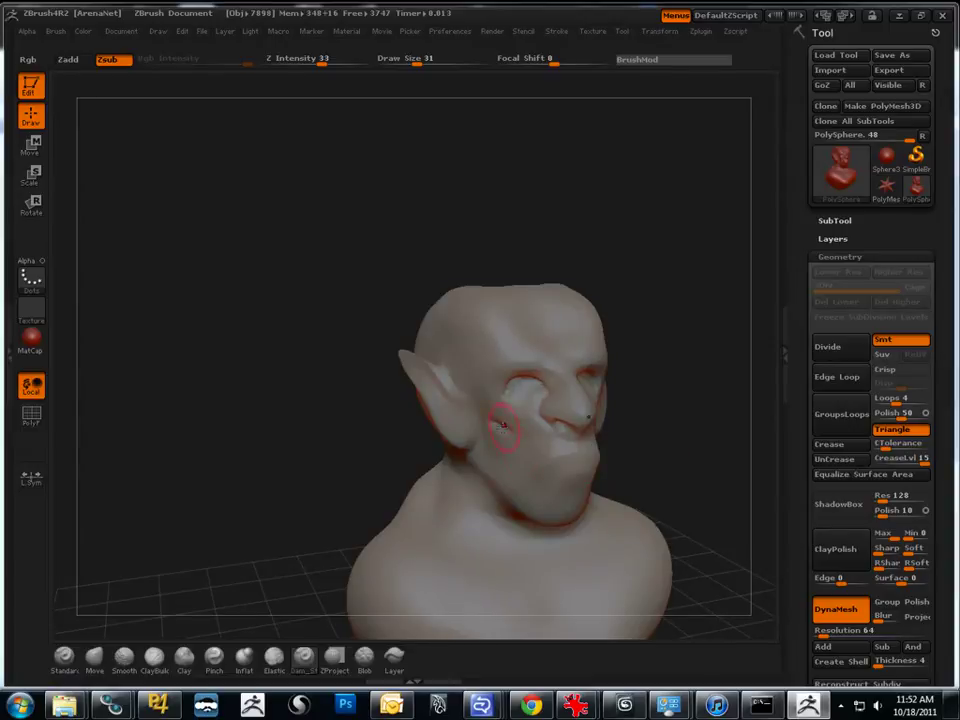
left_click_drag(663, 507, 572, 395, "shift")
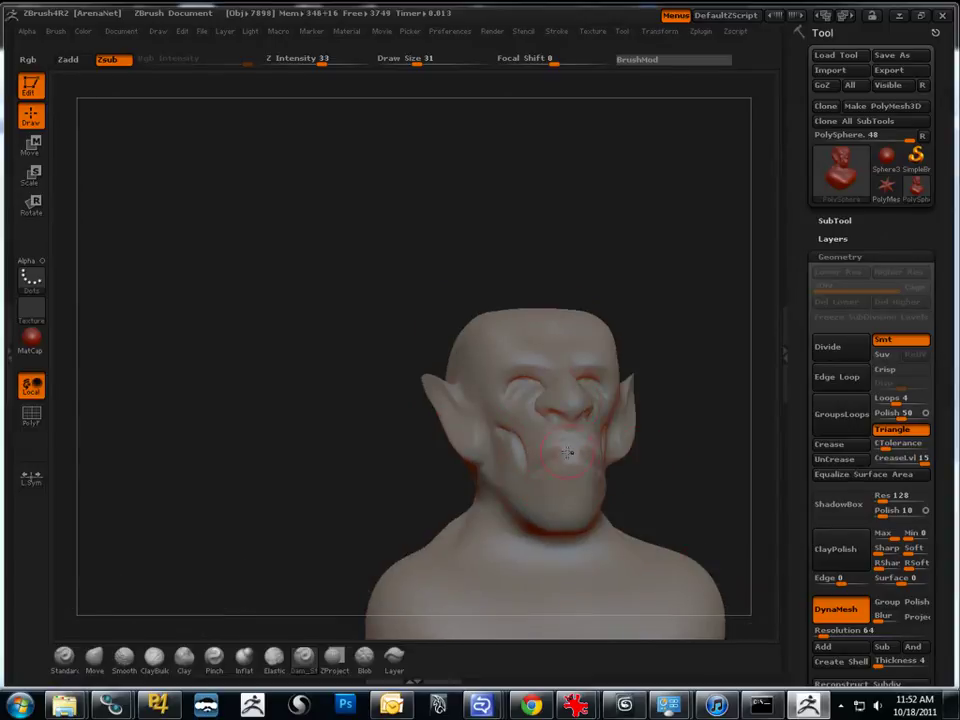
left_click_drag(410, 344, 542, 414, "alt")
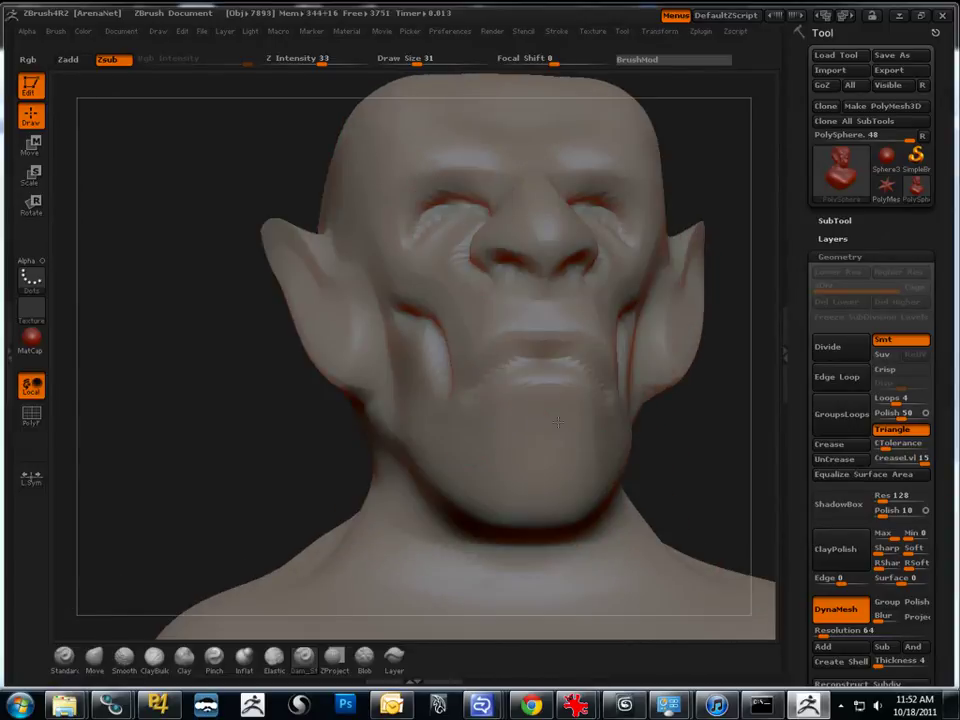
mouse_move(462, 476)
left_mouse_down()
mouse_move(528, 442)
mouse_move(472, 508)
left_mouse_up()
left_click_drag(472, 508, 507, 473, "shift")
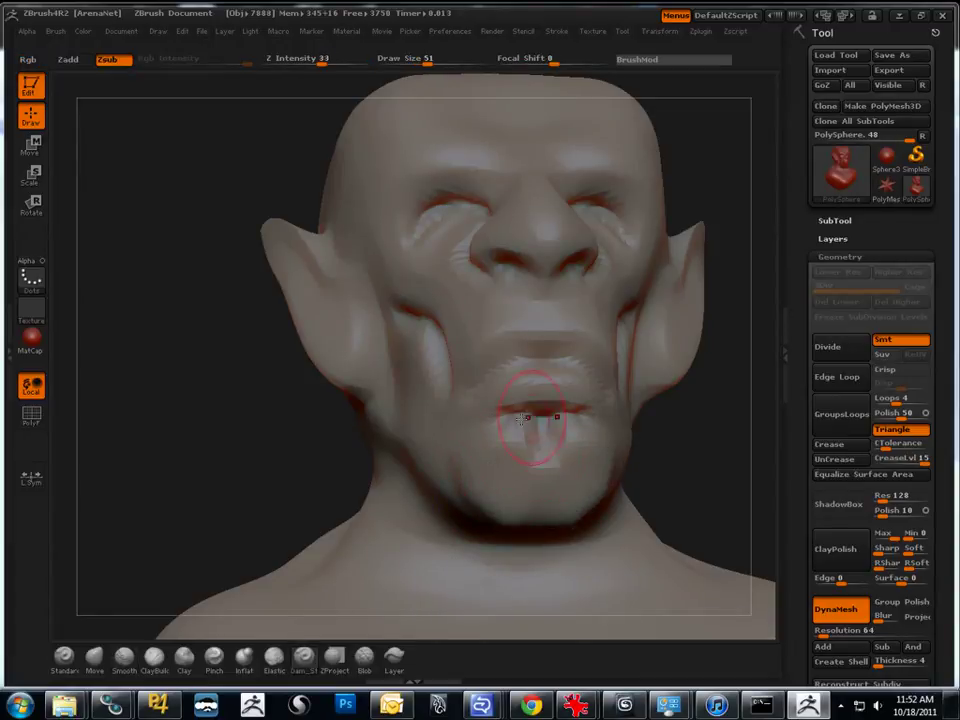
left_click_drag(274, 405, 421, 432)
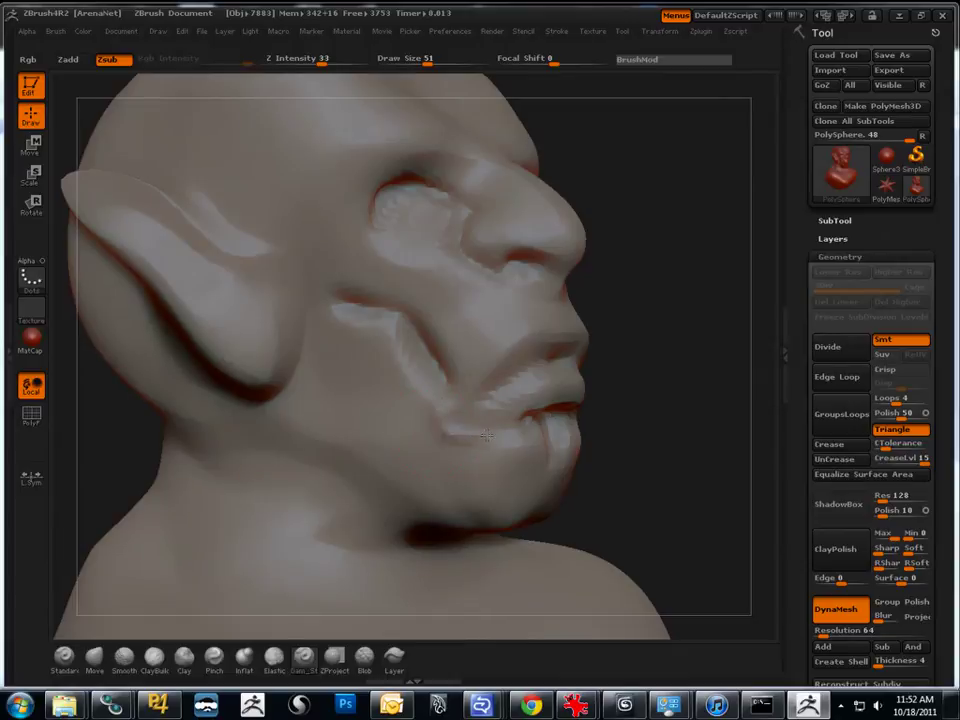
mouse_move(412, 372)
left_mouse_down("shift")
mouse_move(390, 350)
mouse_move(375, 369)
left_mouse_up("shift")
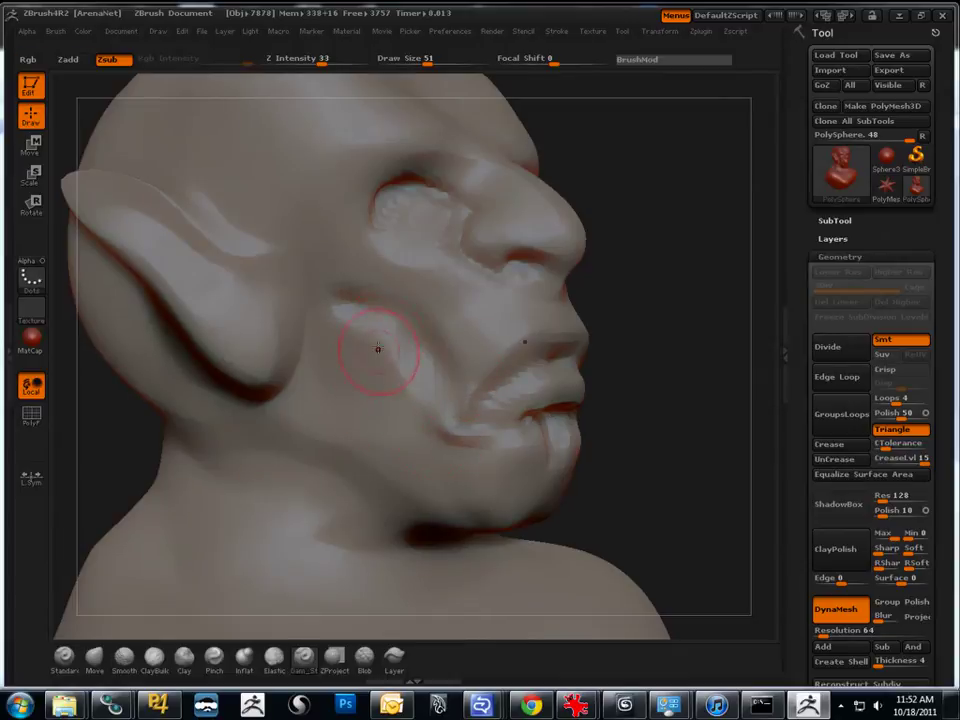
Step: Carve creases around the temples and along the brow ridge with the Dam_Standard brush at draw size 51
mouse_move(373, 321)
left_mouse_down()
mouse_move(317, 261)
mouse_move(316, 193)
mouse_move(275, 118)
left_mouse_up()
mouse_move(625, 340)
left_mouse_down("alt")
mouse_move(640, 420)
mouse_move(400, 140)
left_mouse_up("alt")
mouse_move(124, 152)
left_mouse_down("alt")
mouse_move(216, 276)
mouse_move(229, 315)
mouse_move(210, 279)
mouse_move(407, 344)
mouse_move(340, 292)
left_mouse_up("alt")
left_click_drag(410, 312, 392, 250)
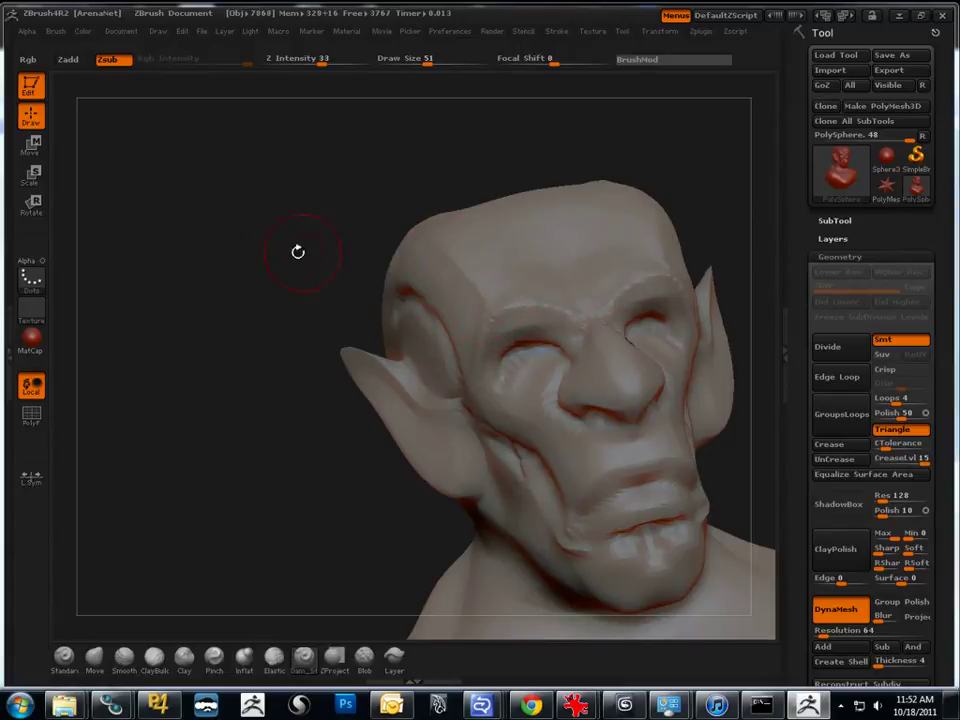
Step: Apply ClayPolish to the creased bust with edge contrast 0 and remesh the DynaMesh
left_click(834, 548)
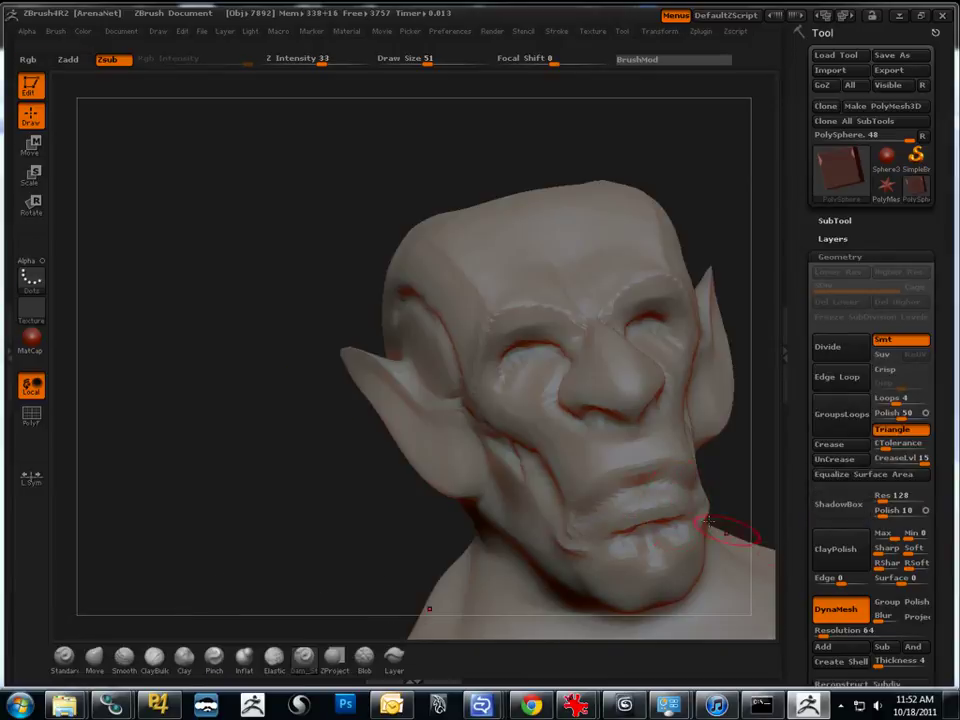
left_click_drag(223, 459, 246, 429)
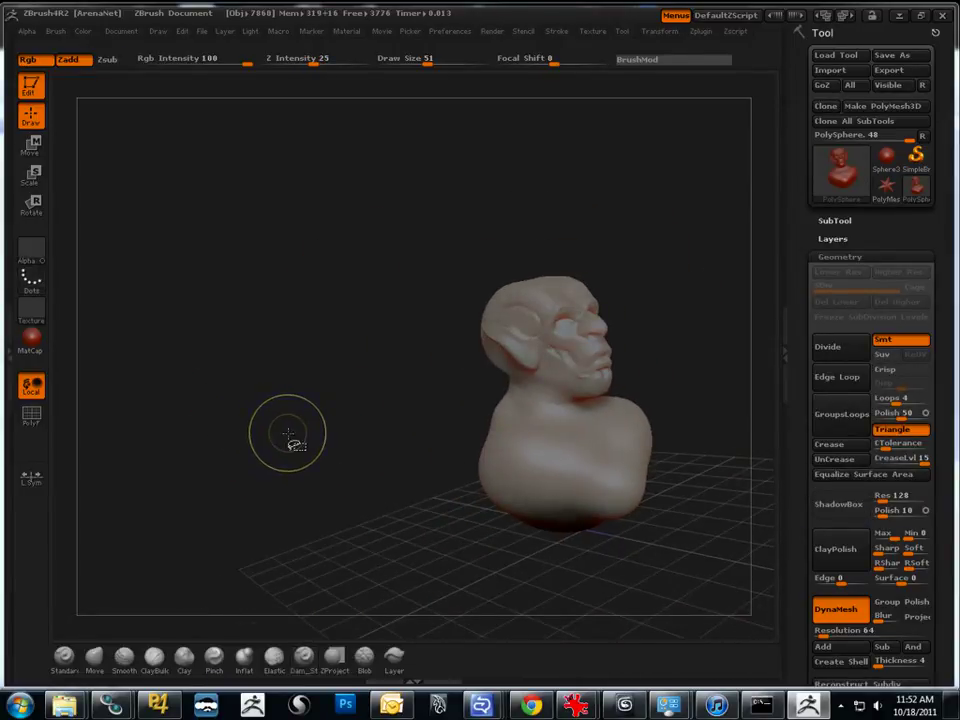
mouse_move(326, 454)
left_mouse_down()
mouse_move(343, 514)
mouse_move(330, 527)
mouse_move(279, 524)
mouse_move(262, 545)
left_mouse_up()
Step: Reshape the top and back of the skull with the Move brush at draw size 111
left_click(94, 656)
left_click_drag(216, 469, 429, 260)
mouse_move(270, 380)
left_mouse_down()
mouse_move(157, 388)
mouse_move(201, 390)
mouse_move(218, 407)
left_mouse_up()
key("bracketleft")
key("bracketleft")
key("bracketleft")
left_click_drag(470, 352, 545, 358)
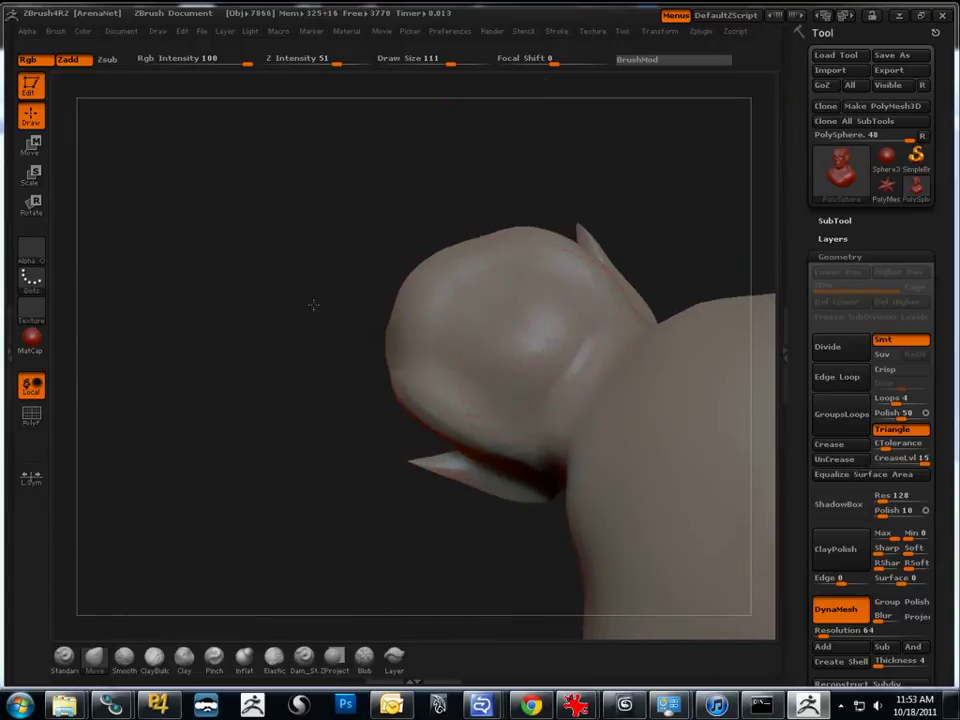
left_click_drag(296, 317, 515, 363)
Step: Round out the cranium by smoothing its surface and adjusting its profile with the Move brush
left_click_drag(306, 321, 311, 274, "shift")
left_click_drag(441, 403, 405, 272)
left_click_drag(510, 450, 439, 482)
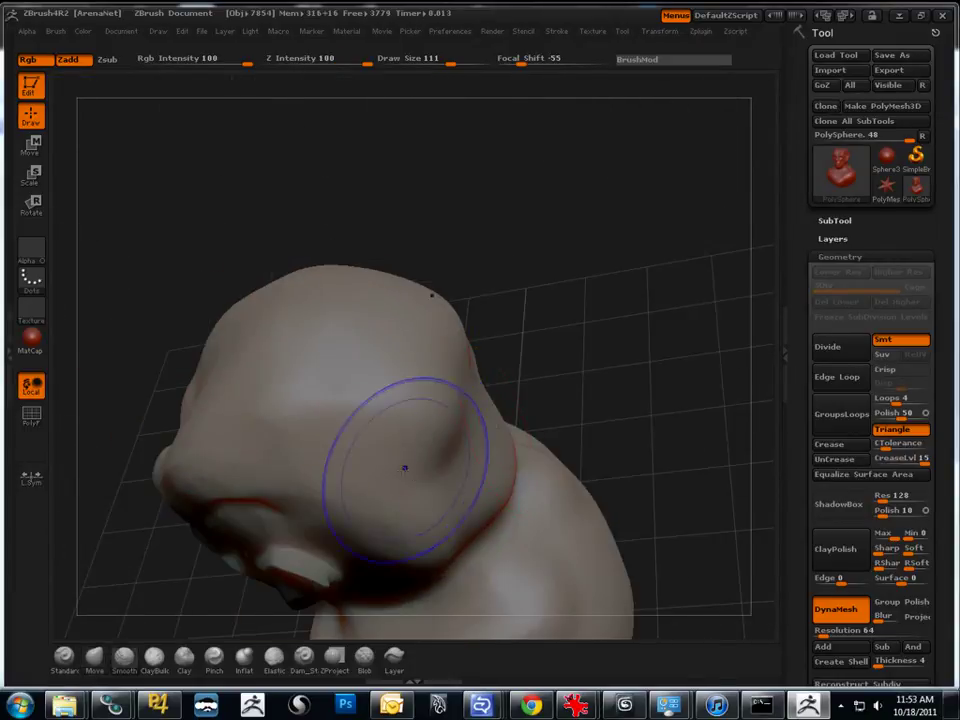
left_click_drag(333, 396, 310, 290, "shift")
left_click_drag(143, 334, 75, 328)
mouse_move(500, 330)
left_mouse_down()
mouse_move(574, 315)
mouse_move(452, 160)
left_mouse_up()
left_click_drag(240, 276, 155, 281)
Step: Refine the nose tip and bridge with the Move brush at draw sizes 71 to 61
left_click_drag(563, 388, 577, 390)
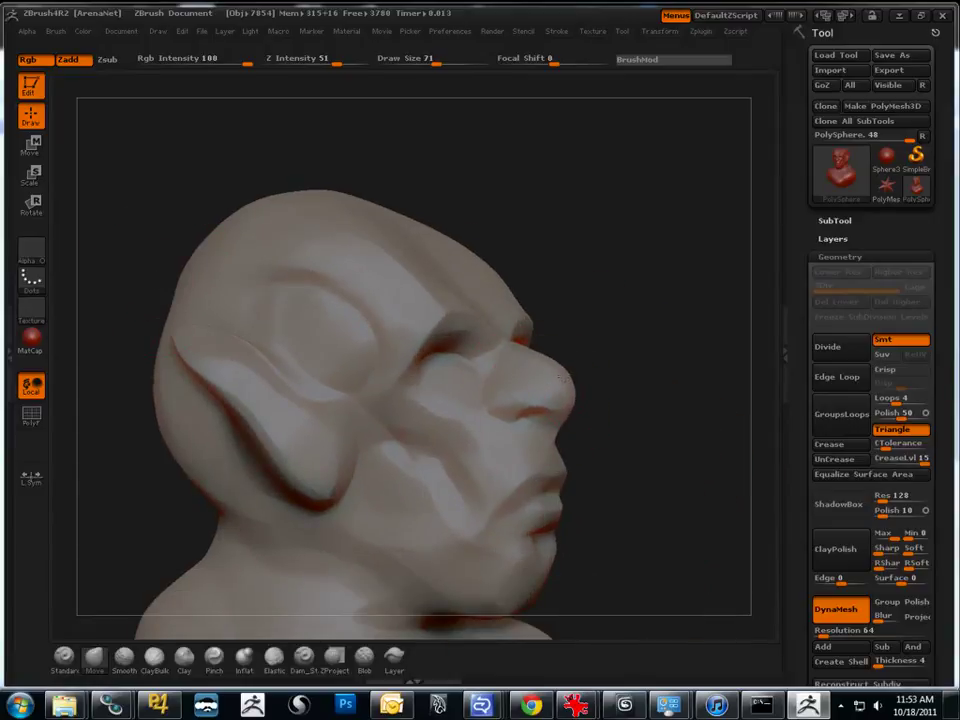
left_click_drag(502, 350, 527, 340)
mouse_move(660, 390)
left_mouse_down()
mouse_move(619, 487)
mouse_move(525, 489)
mouse_move(654, 561)
mouse_move(508, 440)
left_mouse_up()
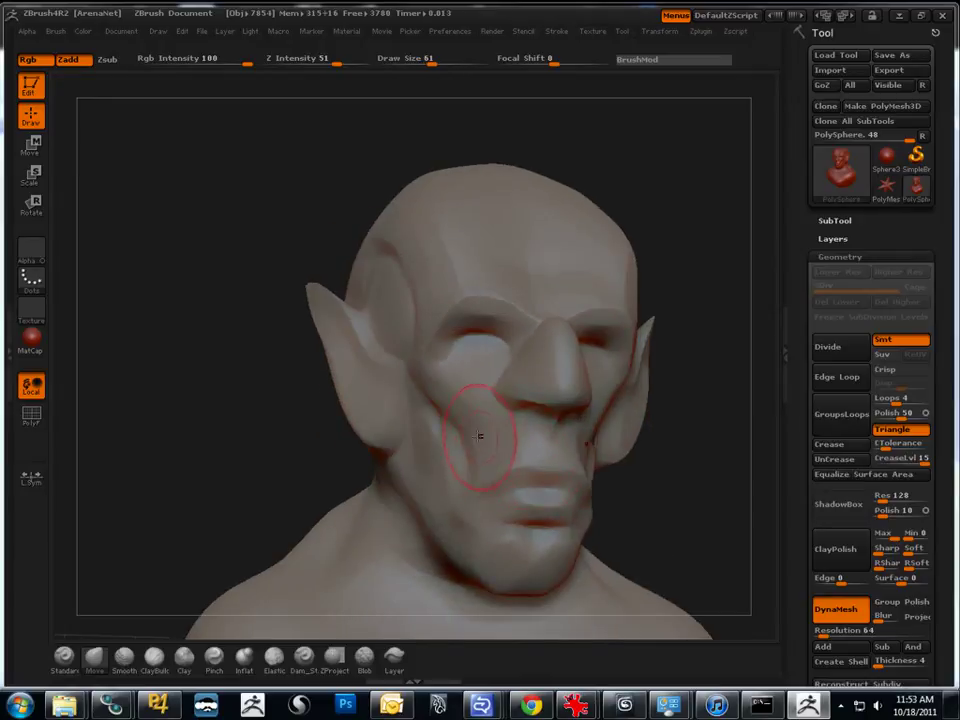
Step: Turn on Polish for DynaMesh and refine the eye sockets and cheekbones with the Move brush at draw sizes 21 to 31
left_click(917, 602)
left_click_drag(688, 452, 639, 467)
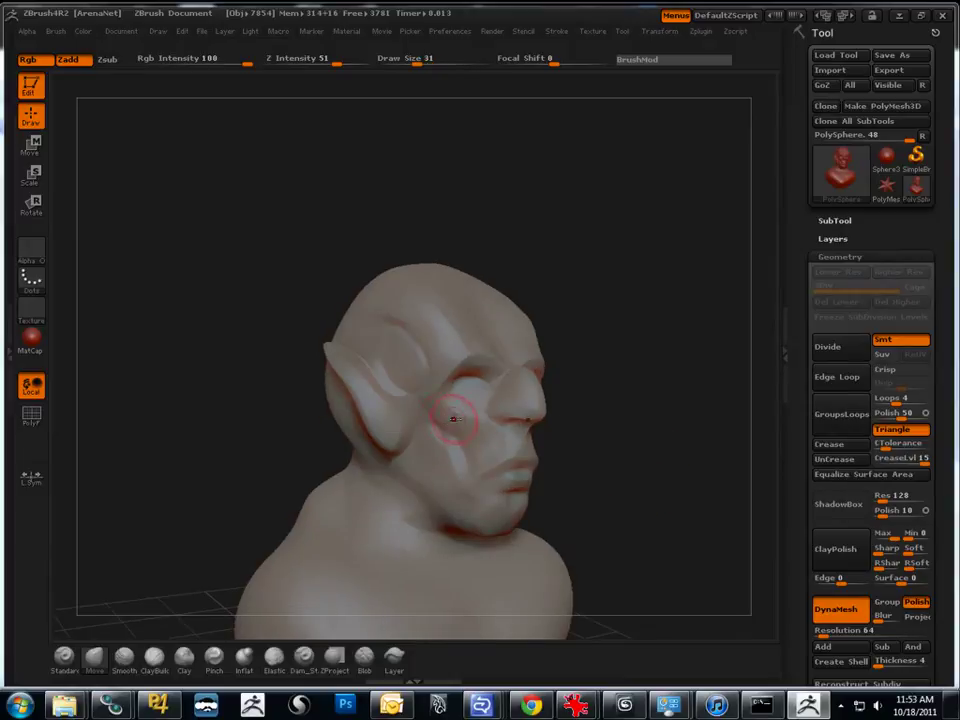
left_click_drag(262, 388, 202, 388)
key("bracketleft")
left_click_drag(304, 386, 449, 407)
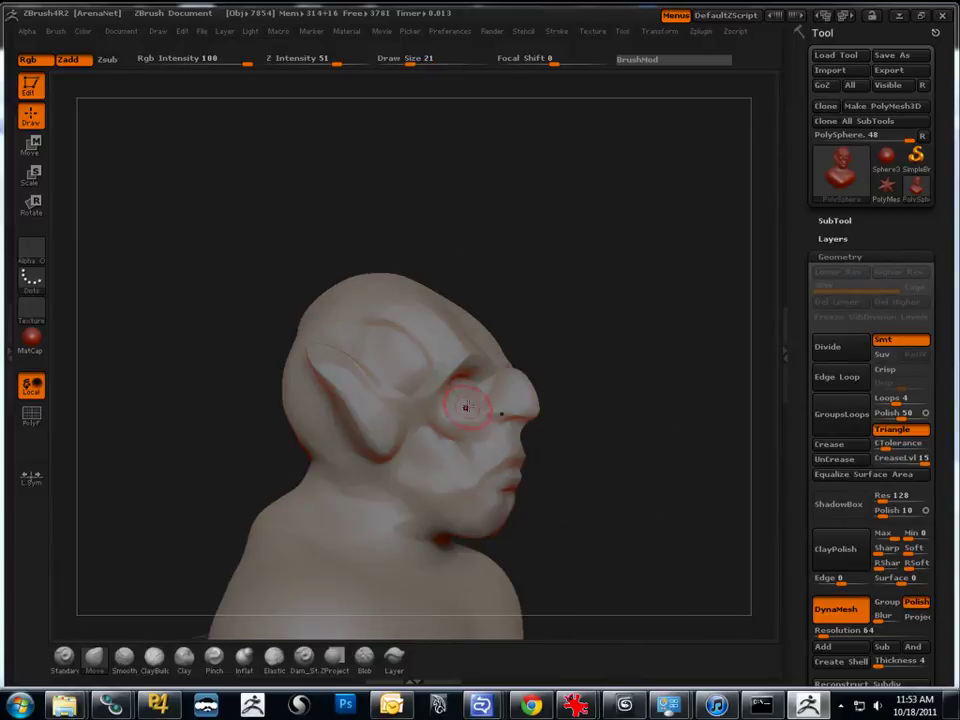
left_click_drag(217, 390, 450, 456)
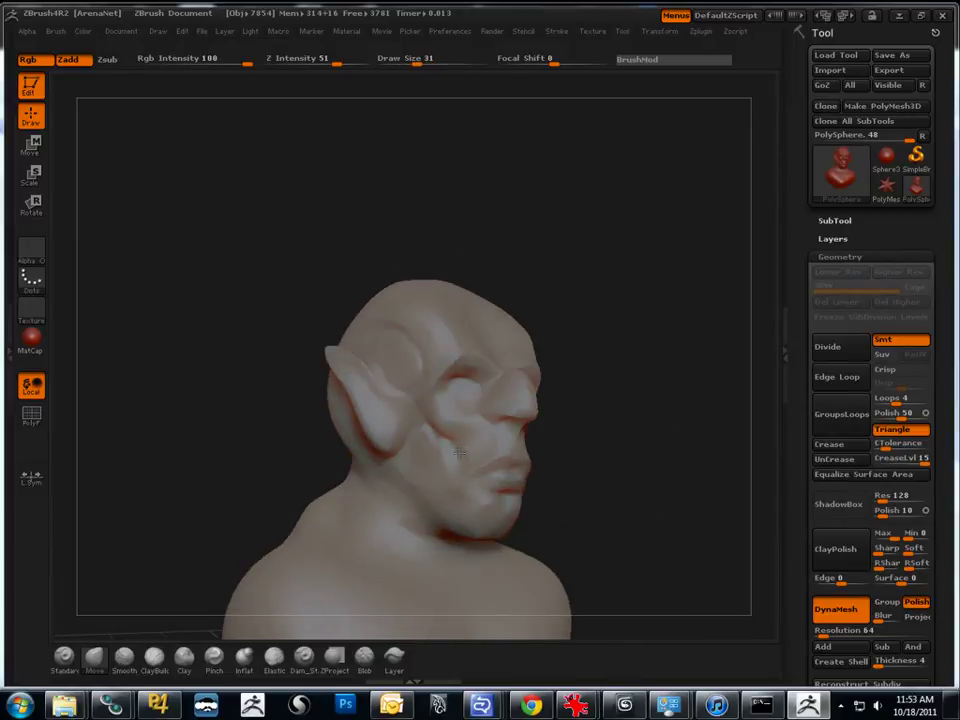
Step: Reshape the cheek, rear jaw and earlobe with the Move brush at draw sizes 41 to 61
mouse_move(515, 515)
left_mouse_down()
mouse_move(490, 520)
mouse_move(600, 521)
mouse_move(623, 497)
mouse_move(622, 522)
left_mouse_up()
key("bracketright")
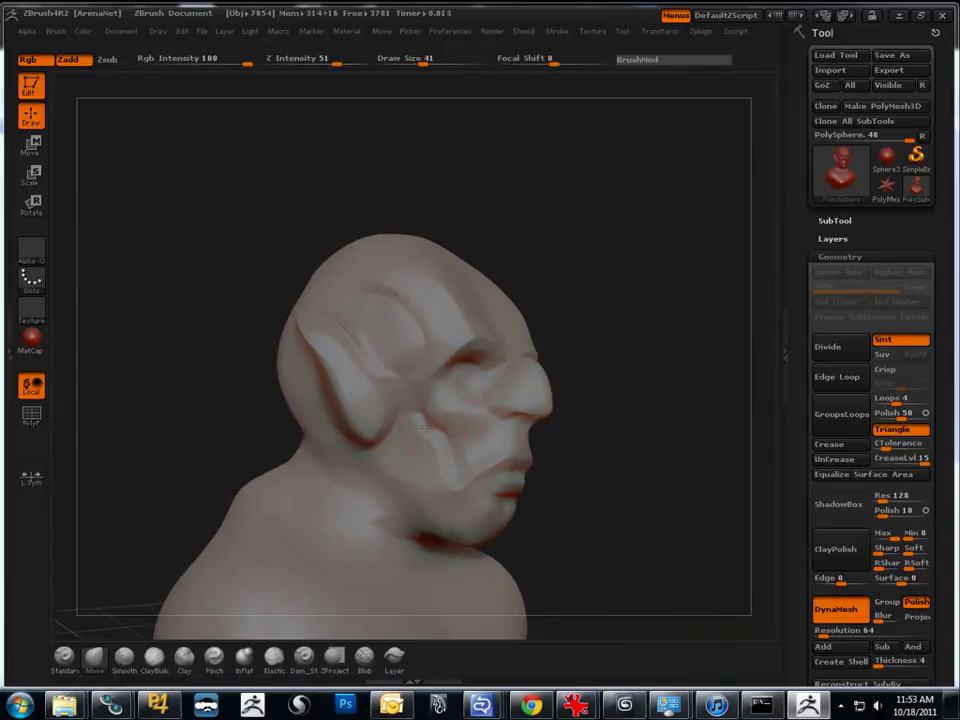
left_click_drag(275, 431, 295, 413)
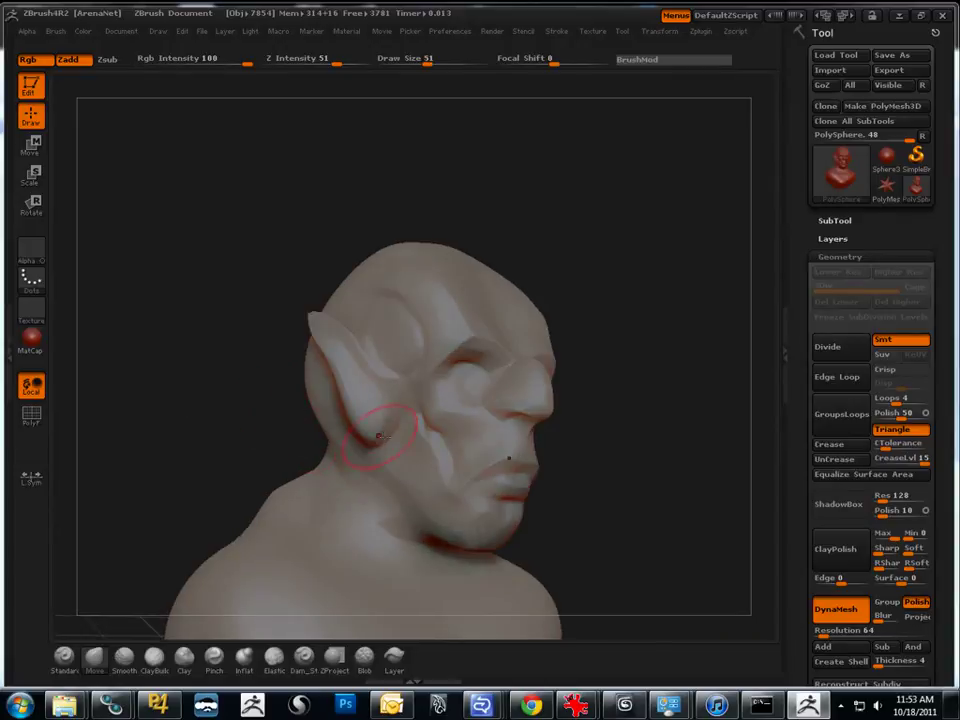
left_click_drag(262, 312, 171, 378)
Step: Carve a sharp jawline crease from below the ear to the chin with the Dam_Standard brush at draw size 51
left_click(314, 659)
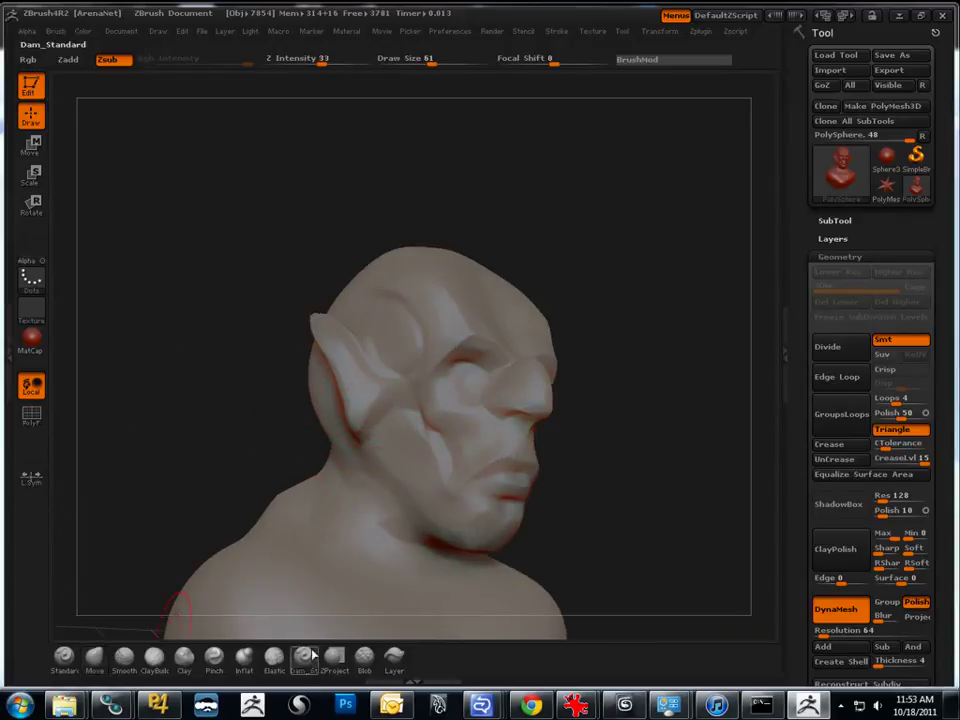
left_click_drag(182, 443, 307, 469)
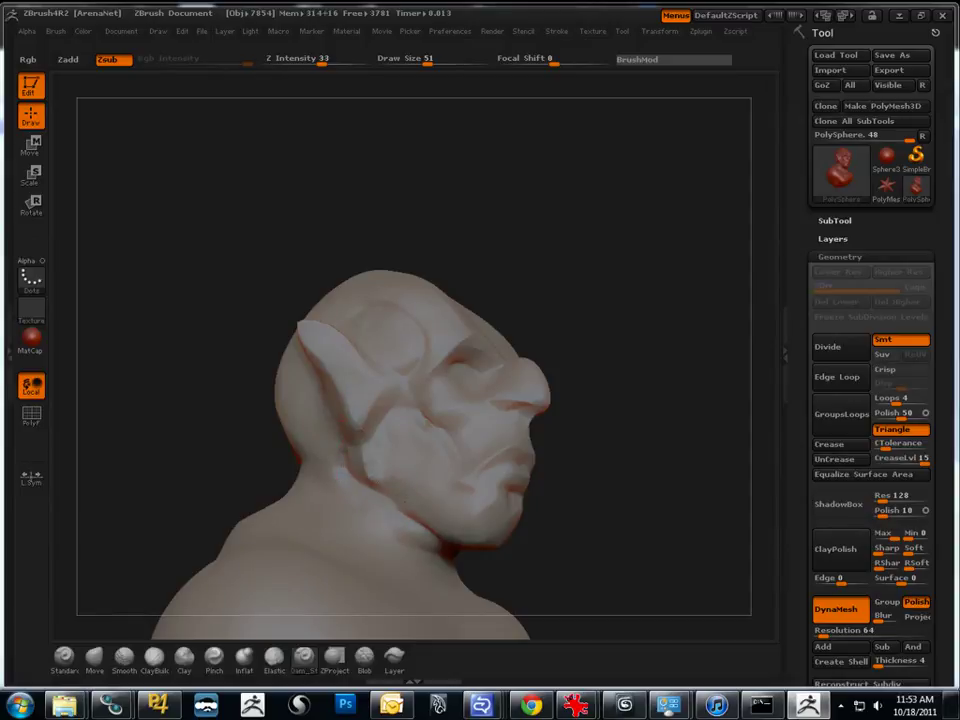
left_click_drag(376, 478, 455, 538)
mouse_move(584, 563)
left_mouse_down()
mouse_move(439, 489)
mouse_move(400, 441)
left_mouse_up()
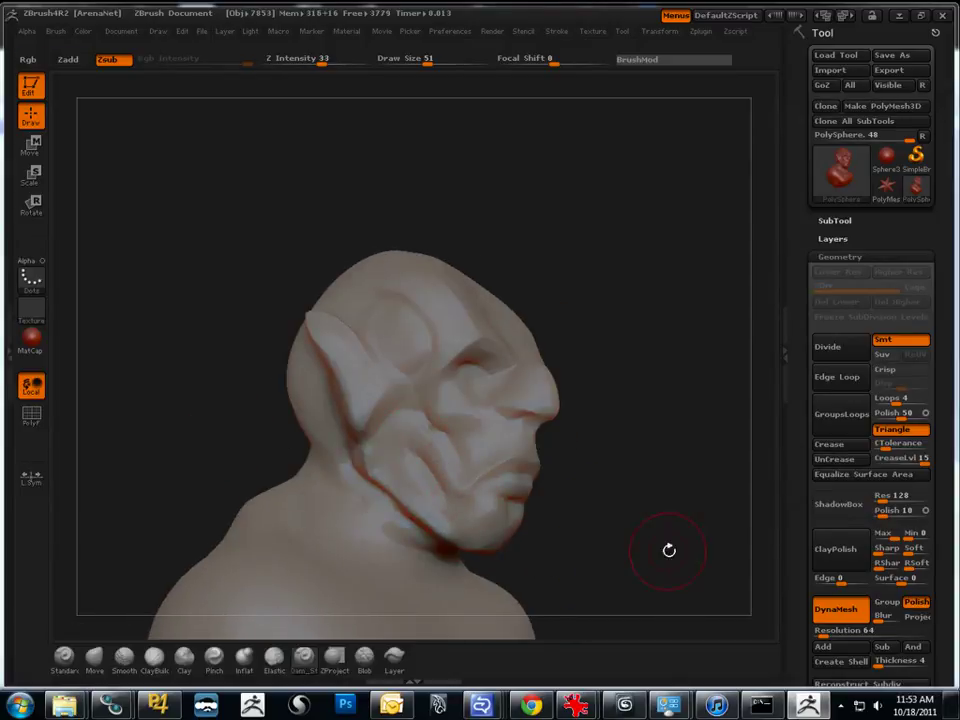
Step: Carve horizontal wrinkles across the forehead with the Dam_Standard brush at draw size 21
left_click_drag(671, 561, 196, 327)
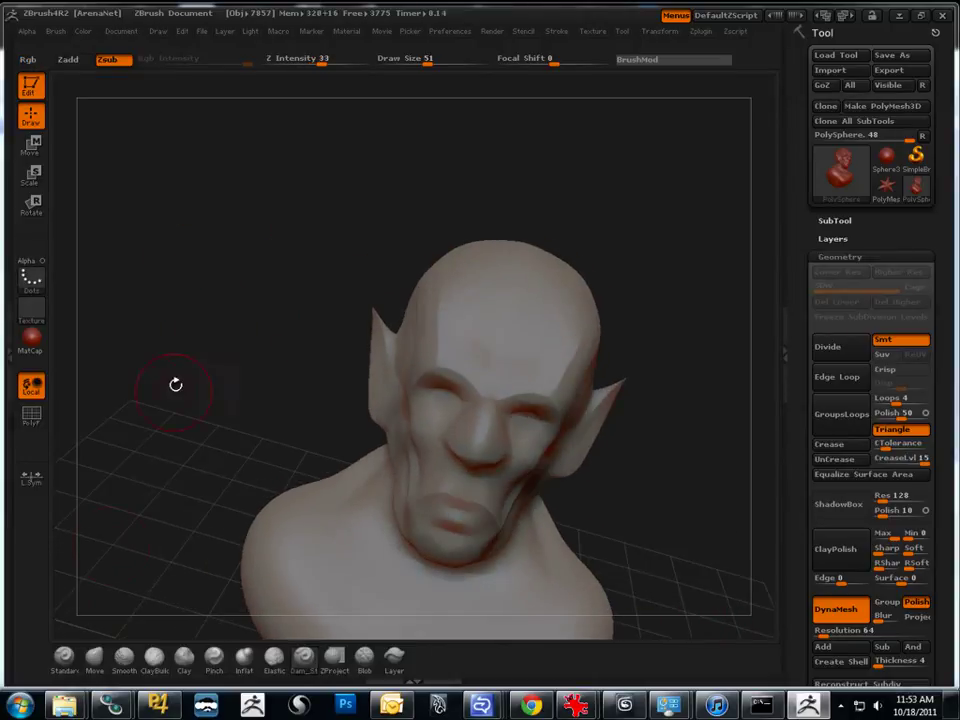
left_click_drag(200, 453, 286, 377)
left_click_drag(460, 386, 512, 404)
left_click_drag(578, 381, 449, 348)
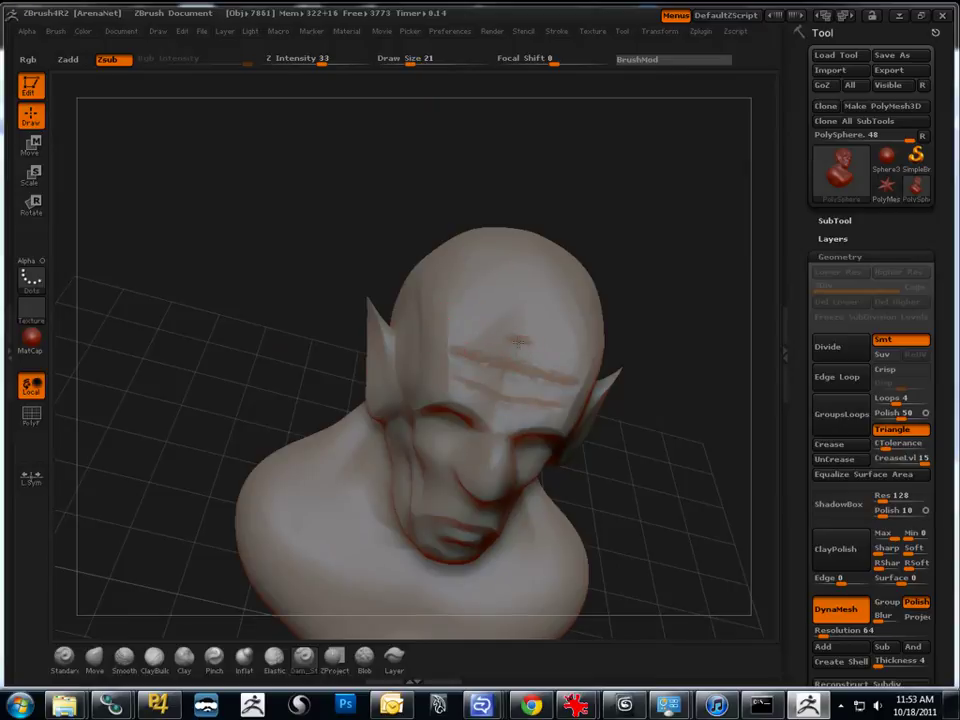
Step: Reshape the chest and lower edge of the torso with an enlarged Move brush
left_click_drag(227, 272, 121, 404)
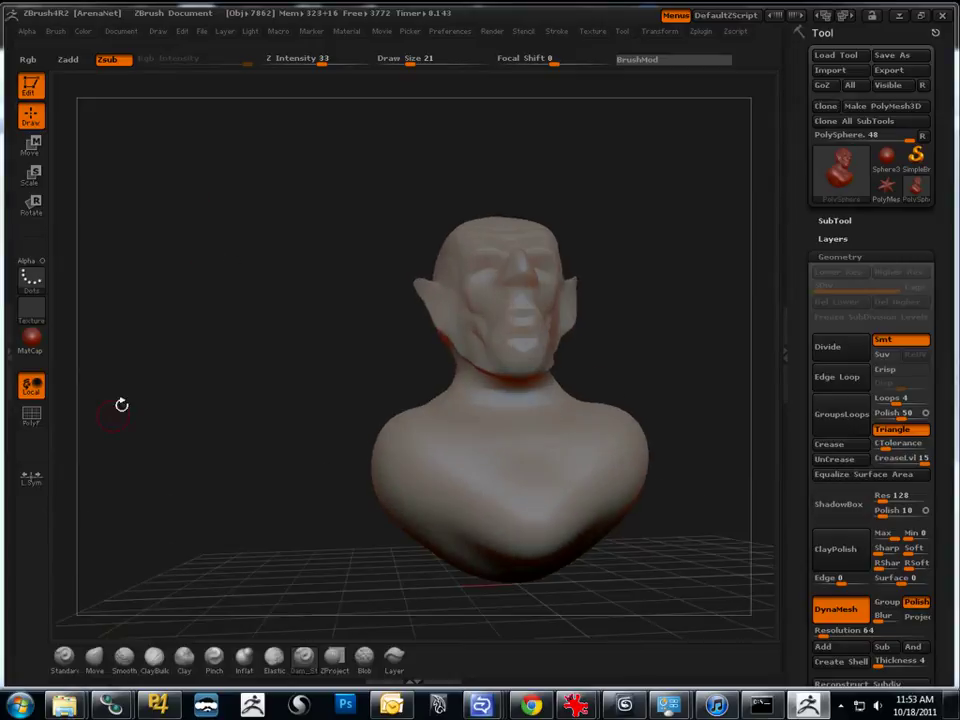
left_click(97, 657)
key("bracketright")
key("bracketright")
key("bracketright")
mouse_move(482, 546)
left_mouse_down()
mouse_move(386, 529)
mouse_move(347, 480)
left_mouse_up()
Step: Build up the chest, neck and collarbone forms with the Clay brush, reducing the draw size to 31
left_click(186, 662)
mouse_move(391, 484)
left_mouse_down()
mouse_move(482, 489)
mouse_move(491, 461)
mouse_move(470, 508)
left_mouse_up()
left_click_drag(307, 412, 360, 451)
key("bracketleft")
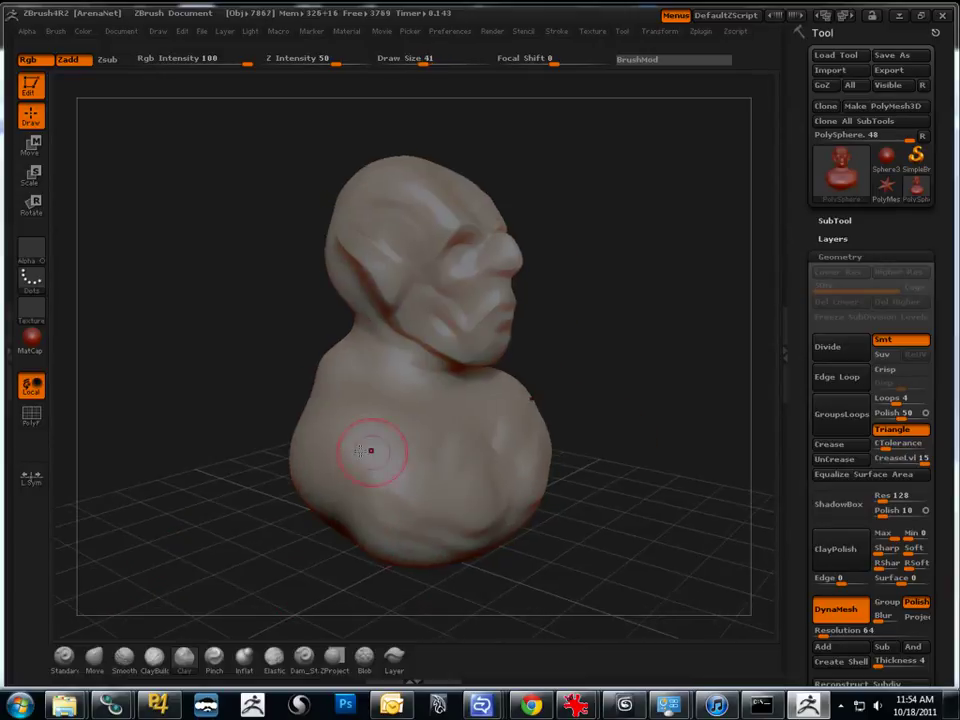
mouse_move(342, 354)
left_mouse_down()
mouse_move(405, 371)
mouse_move(439, 430)
left_mouse_up()
key("bracketleft")
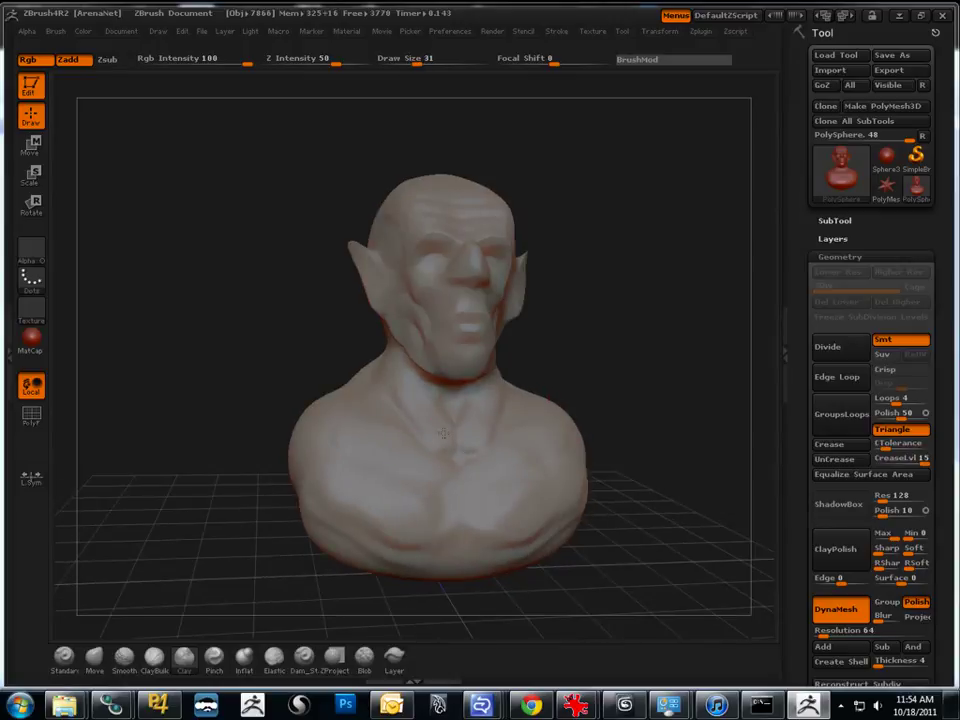
Step: Adjust the neck and throat under the jaw with the Move brush at draw sizes 41 to 51
left_click(184, 655)
mouse_move(184, 443)
left_mouse_down()
mouse_move(260, 339)
mouse_move(129, 520)
left_mouse_up()
left_click(109, 659)
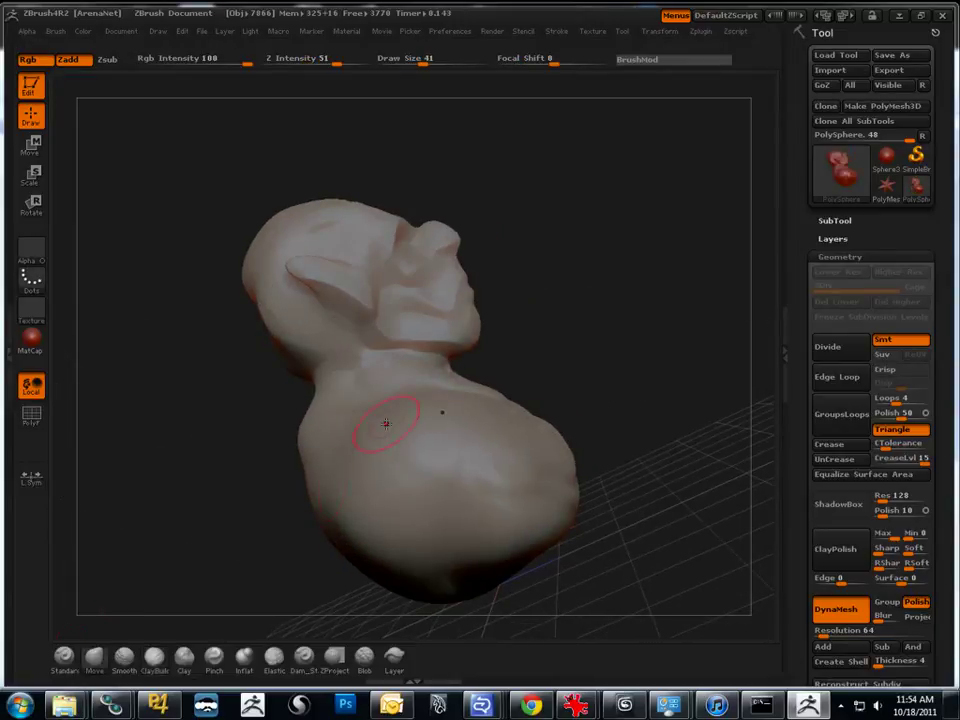
left_click(120, 666)
left_click(146, 666)
key("b")
left_click_drag(157, 239, 291, 309)
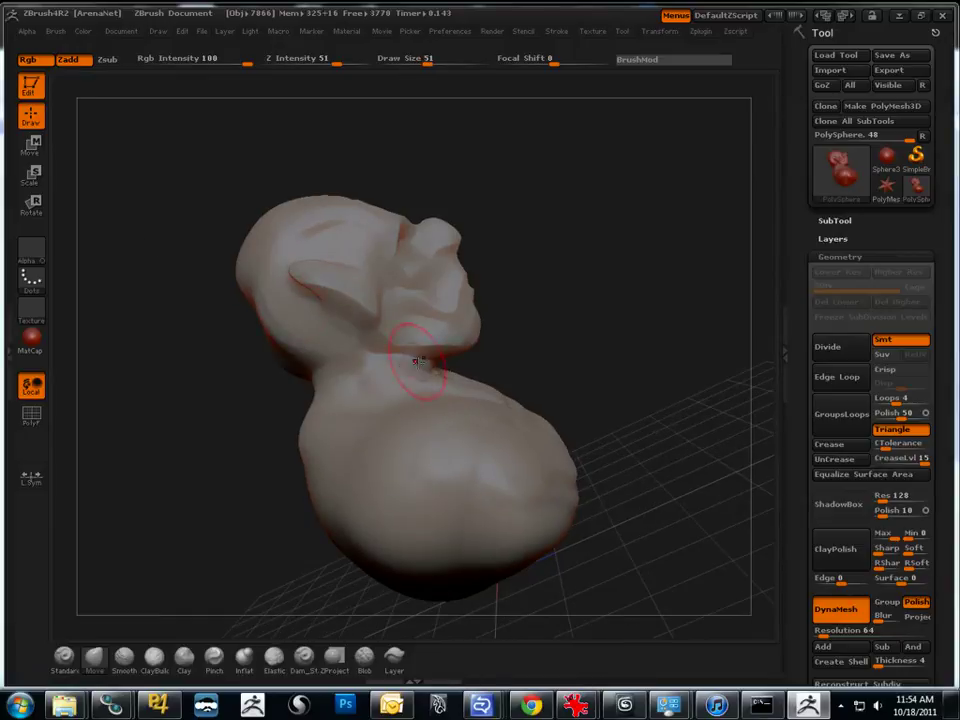
Step: Pull out the back of the neck and upper back into a hunch with the Move brush at draw size 111
mouse_move(274, 344)
left_mouse_down()
mouse_move(236, 347)
mouse_move(202, 324)
left_mouse_up()
mouse_move(208, 280)
left_mouse_down()
mouse_move(144, 360)
mouse_move(190, 340)
left_mouse_up()
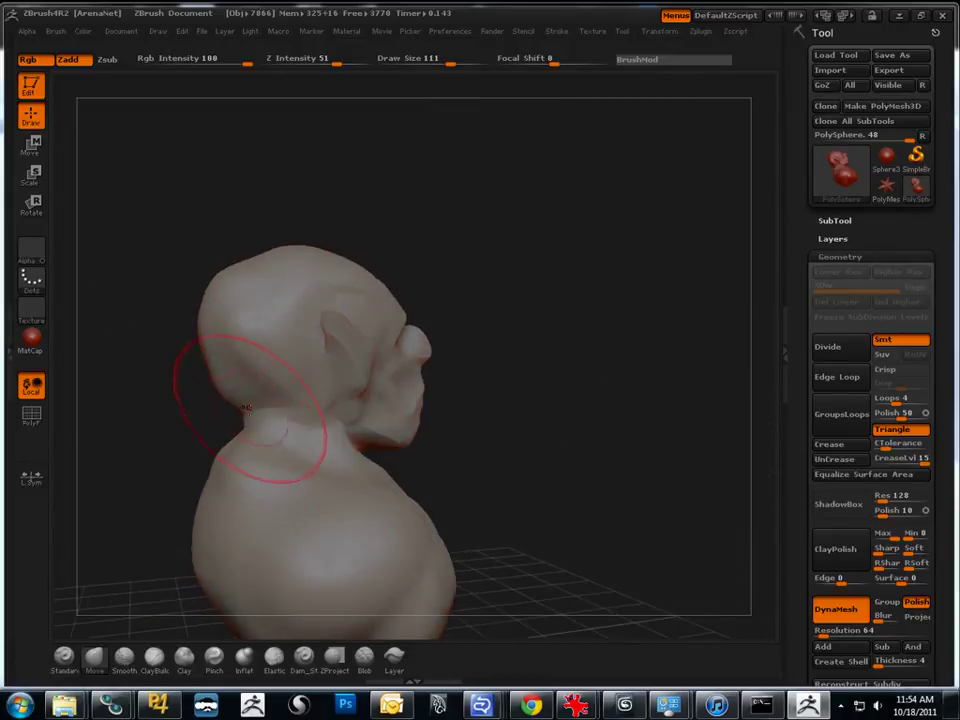
left_click_drag(212, 398, 107, 569)
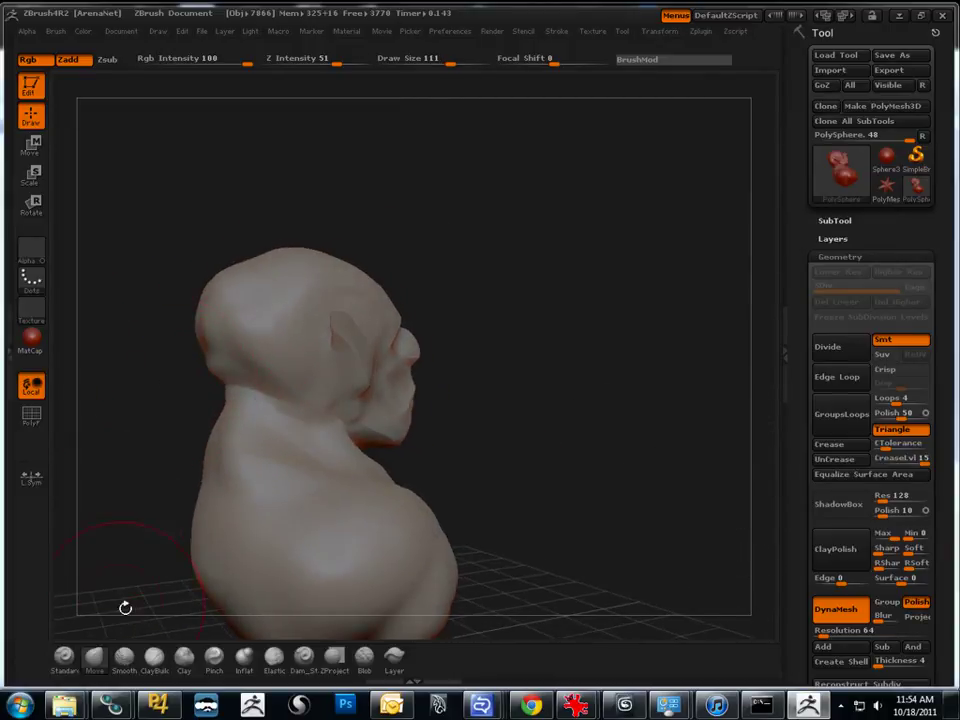
Step: Carve folds at the base of the skull and back of the neck with the Dam_Standard brush at draw sizes 71 to 61, and remesh
left_click(303, 656)
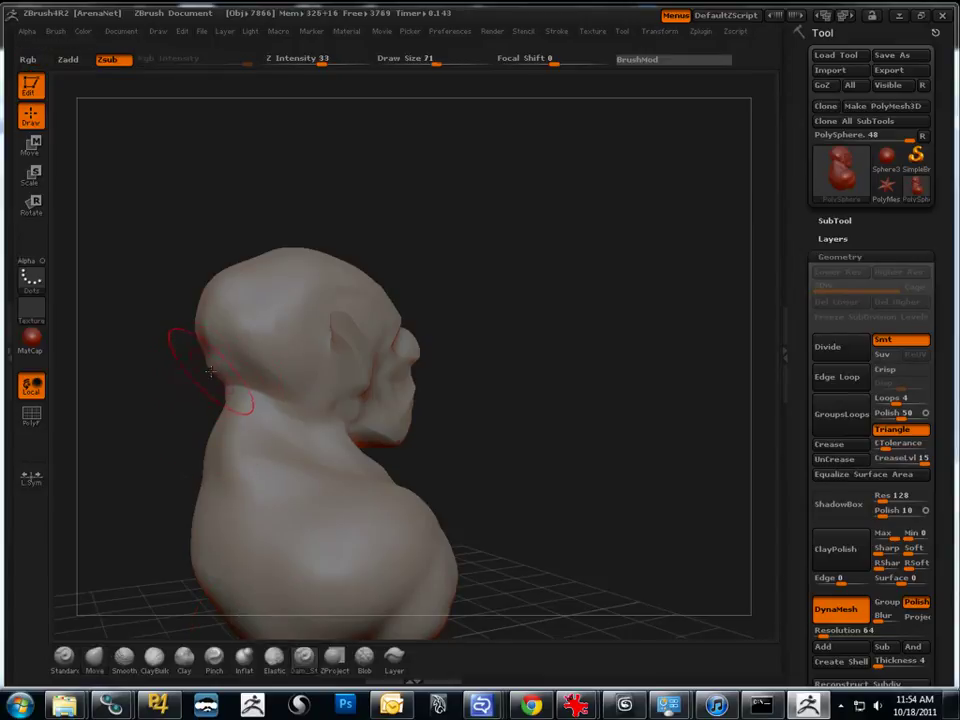
left_click_drag(210, 373, 185, 357)
mouse_move(272, 364)
left_mouse_down()
mouse_move(187, 352)
mouse_move(242, 396)
left_mouse_up()
left_click_drag(364, 436, 298, 440)
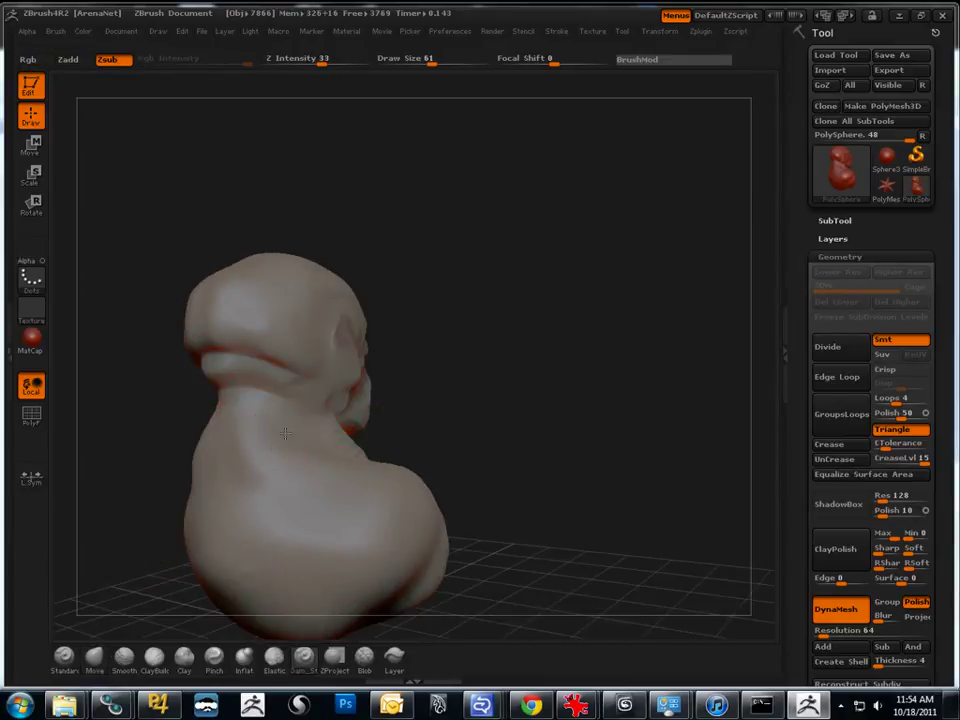
left_click_drag(111, 396, 270, 577)
left_click_drag(252, 430, 316, 556)
left_click_drag(209, 598, 225, 474)
left_click_drag(469, 389, 508, 448)
left_click_drag(454, 411, 581, 545, "ctrl")
Step: Carve the creases in and behind the pointed ear with the Dam_Standard brush at draw sizes 21 to 31, and remesh
left_click_drag(540, 461, 420, 458)
mouse_move(180, 463)
left_mouse_down()
mouse_move(322, 493)
mouse_move(120, 420)
mouse_move(166, 300)
mouse_move(174, 356)
left_mouse_up()
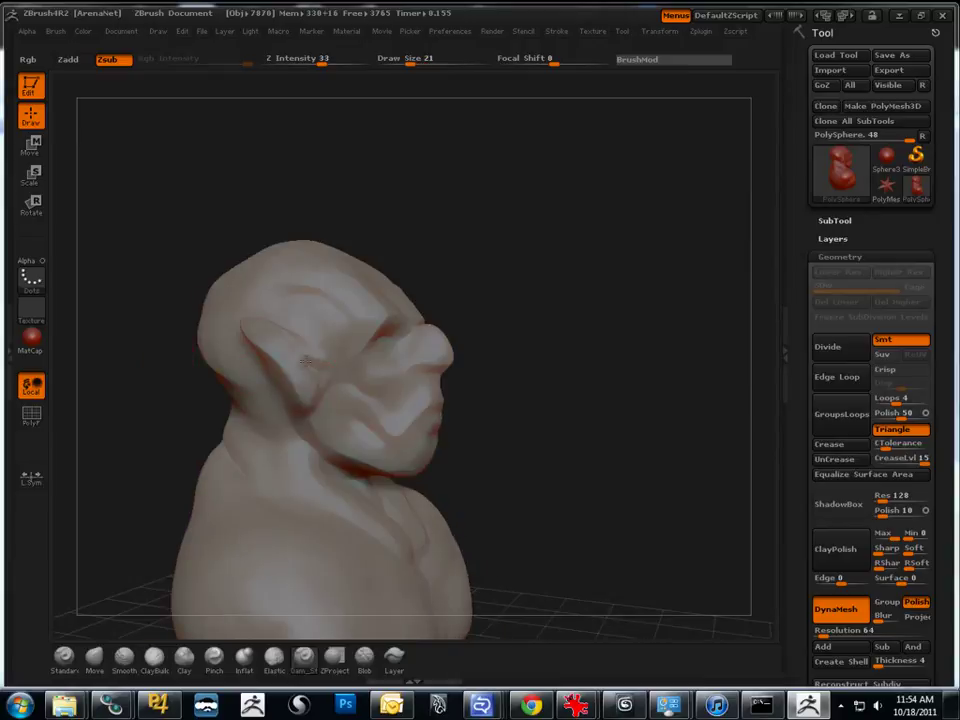
left_click_drag(159, 381, 176, 407)
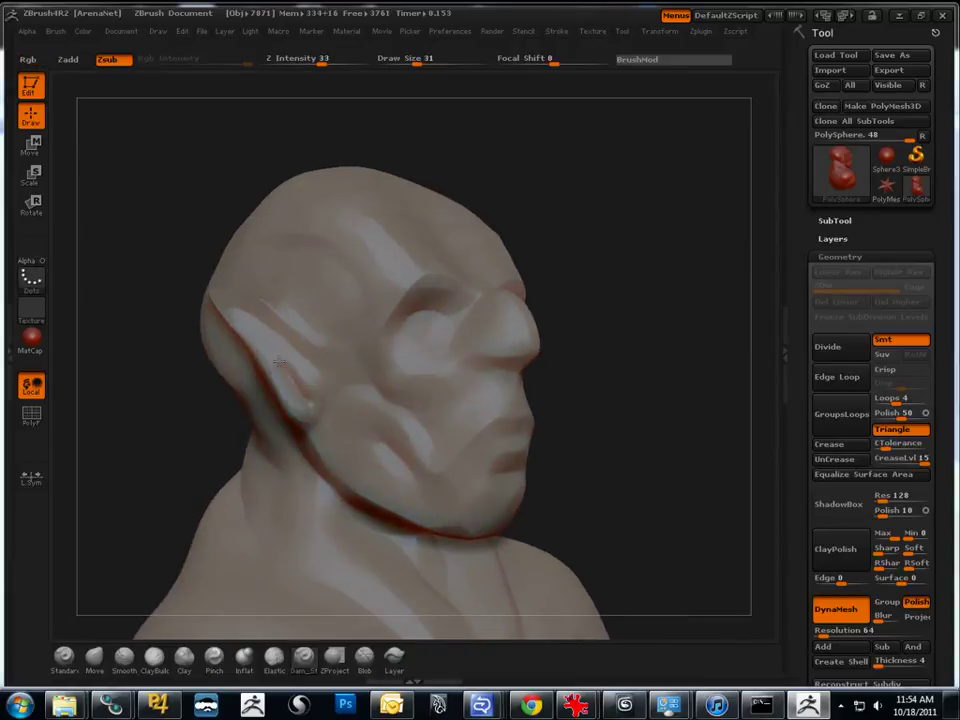
left_click_drag(283, 370, 246, 317)
mouse_move(157, 305)
left_mouse_down("ctrl")
mouse_move(191, 361)
mouse_move(310, 433)
left_mouse_up("ctrl")
left_click_drag(178, 348, 143, 222)
mouse_move(330, 200)
left_mouse_down()
mouse_move(319, 289)
mouse_move(243, 397)
left_mouse_up()
left_click_drag(261, 214, 265, 333, "ctrl")
mouse_move(310, 230)
left_mouse_down()
mouse_move(193, 113)
mouse_move(246, 134)
left_mouse_up()
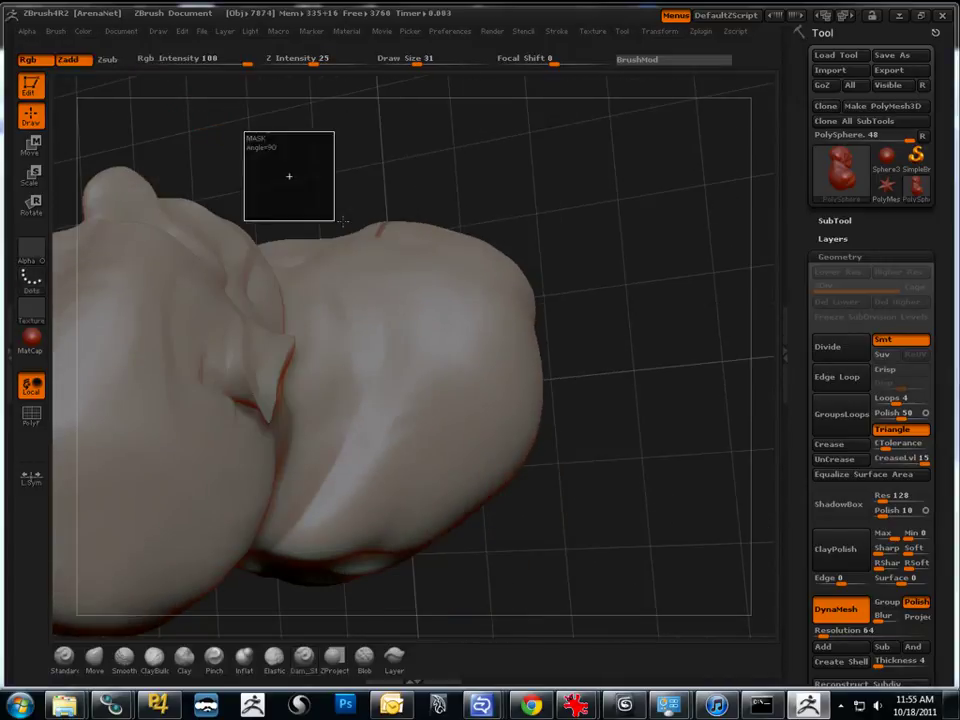
mouse_move(285, 257)
left_mouse_down("ctrl")
mouse_move(285, 129)
mouse_move(285, 154)
left_mouse_up("ctrl")
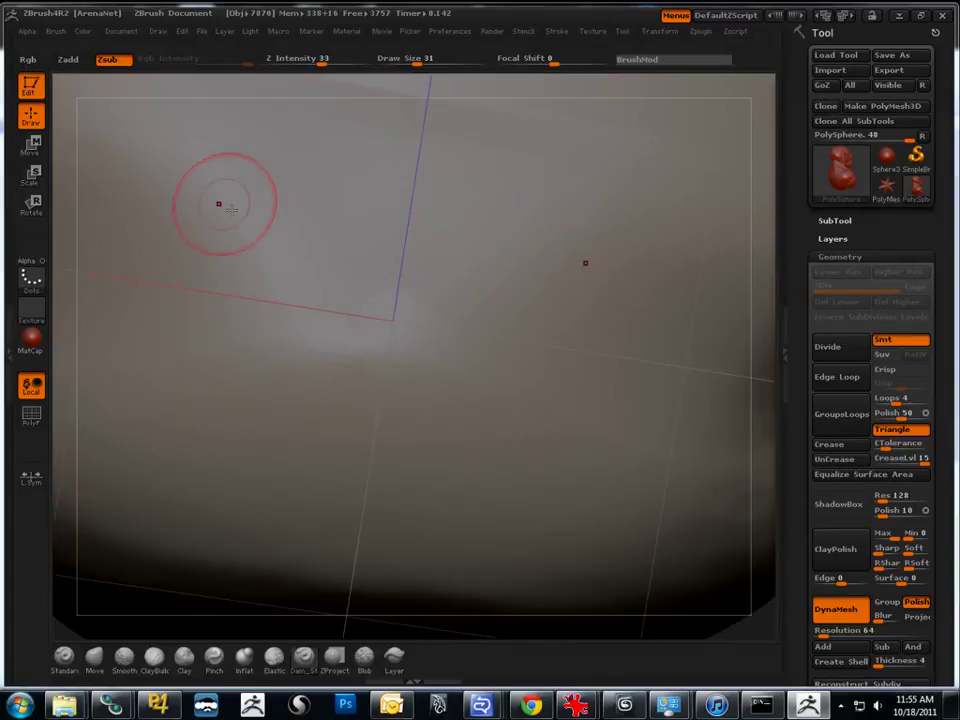
Step: Carve the sternum line and lower pectoral outlines into the chest with the Dam_Standard brush at draw size 51, smoothing the strokes
mouse_move(74, 350)
left_mouse_down()
mouse_move(90, 489)
mouse_move(128, 501)
mouse_move(186, 445)
mouse_move(284, 505)
left_mouse_up()
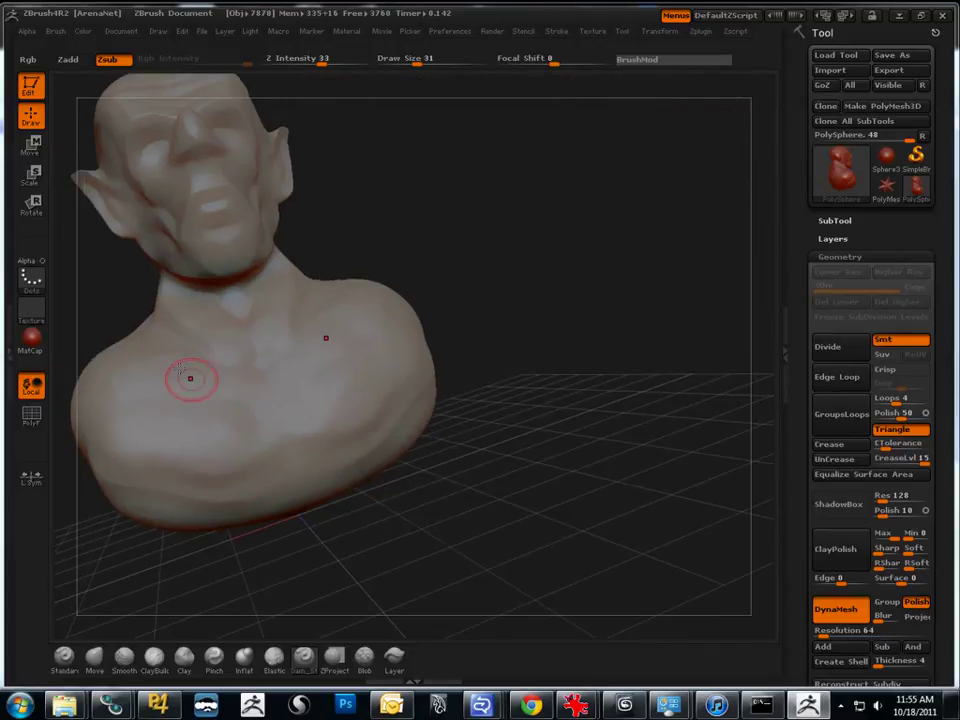
mouse_move(262, 444)
left_mouse_down()
mouse_move(268, 388)
mouse_move(204, 476)
left_mouse_up()
mouse_move(275, 473)
left_mouse_down()
mouse_move(160, 472)
mouse_move(156, 487)
mouse_move(320, 488)
left_mouse_up()
mouse_move(193, 489)
left_mouse_down("shift")
mouse_move(140, 466)
mouse_move(257, 450)
left_mouse_up("shift")
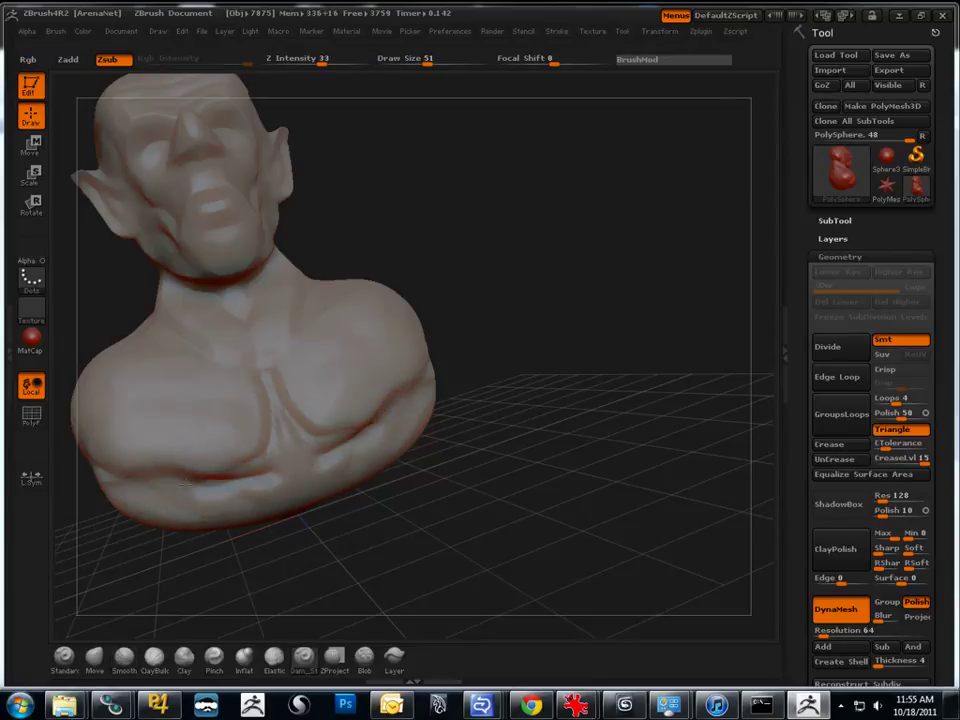
mouse_move(99, 291)
left_mouse_down()
mouse_move(280, 413)
mouse_move(420, 436)
left_mouse_up()
mouse_move(289, 433)
left_mouse_down()
mouse_move(460, 424)
mouse_move(288, 440)
left_mouse_up()
mouse_move(130, 378)
left_mouse_down("alt")
mouse_move(99, 415)
mouse_move(131, 422)
mouse_move(186, 515)
mouse_move(324, 525)
left_mouse_up("alt")
mouse_move(354, 484)
left_mouse_down("alt")
mouse_move(144, 454)
mouse_move(99, 236)
mouse_move(172, 406)
left_mouse_up("alt")
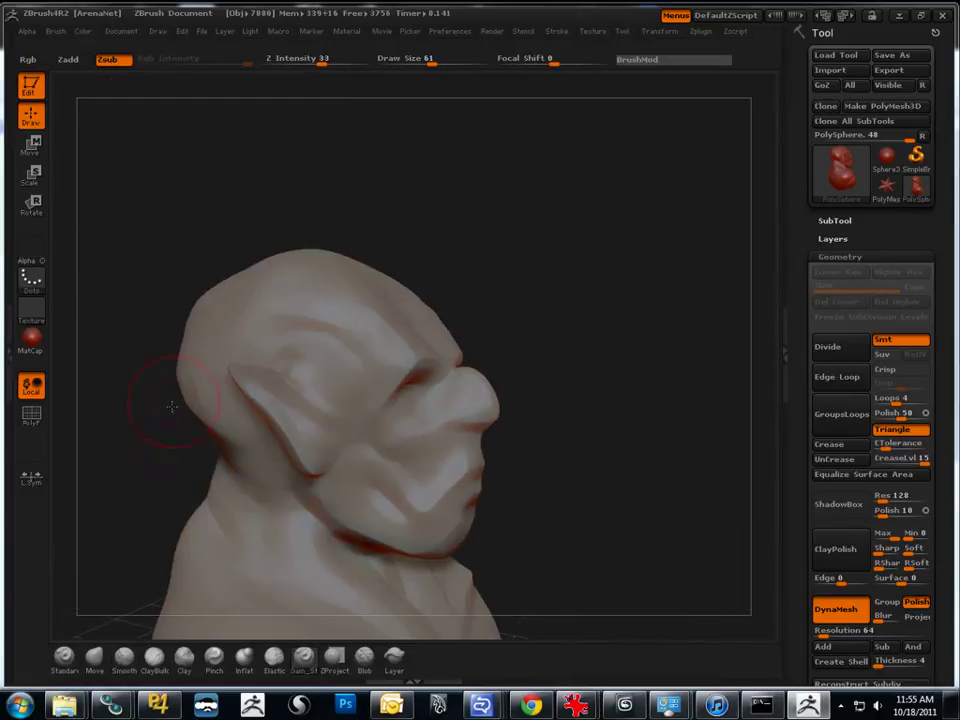
Step: Display the polygon wireframe to examine the mesh density on the head, and hide it again
key("shift+f")
key("shift+f")
key("shift+f")
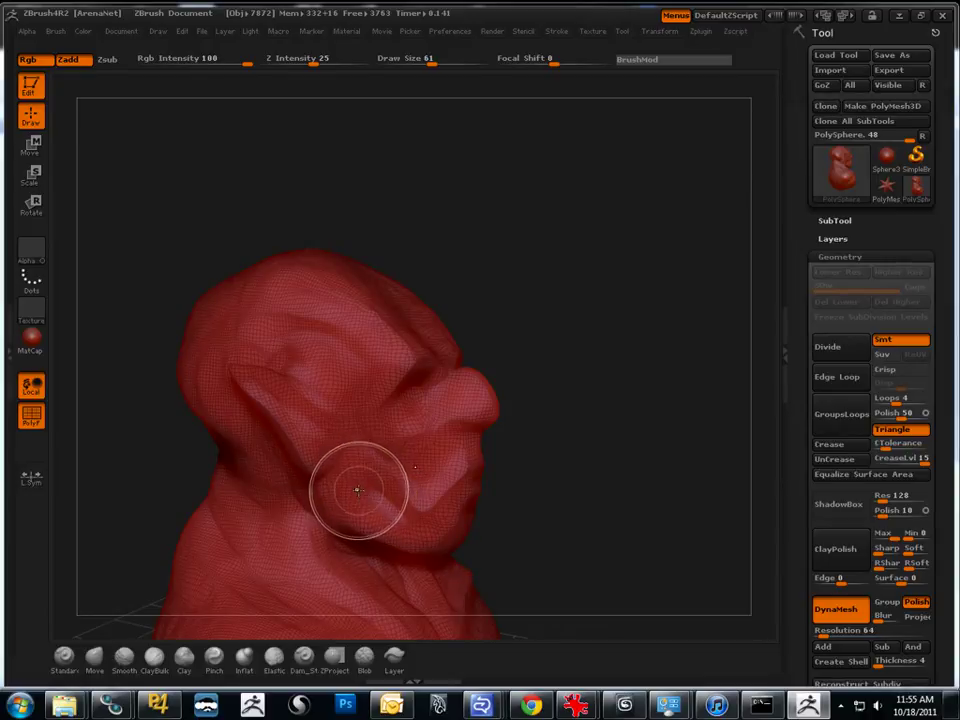
key("shift+f")
Step: Carve creases around the nose, brow and eye corners with the Dam_Standard brush at draw size 21, and remesh the face
left_click_drag(602, 544, 467, 263, "alt")
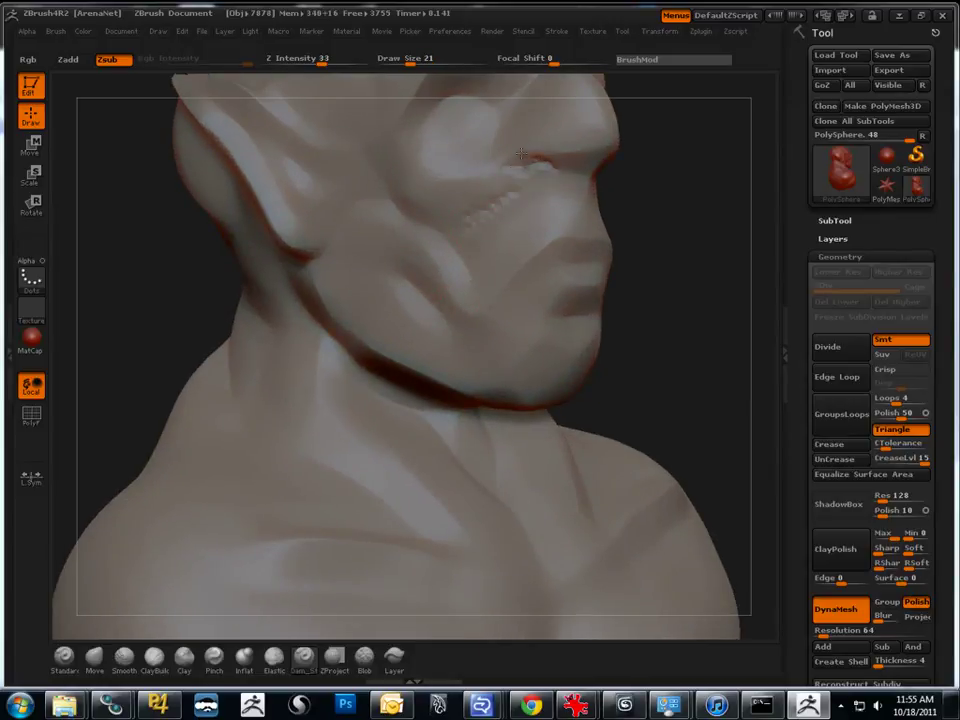
left_click_drag(520, 158, 527, 283, "alt")
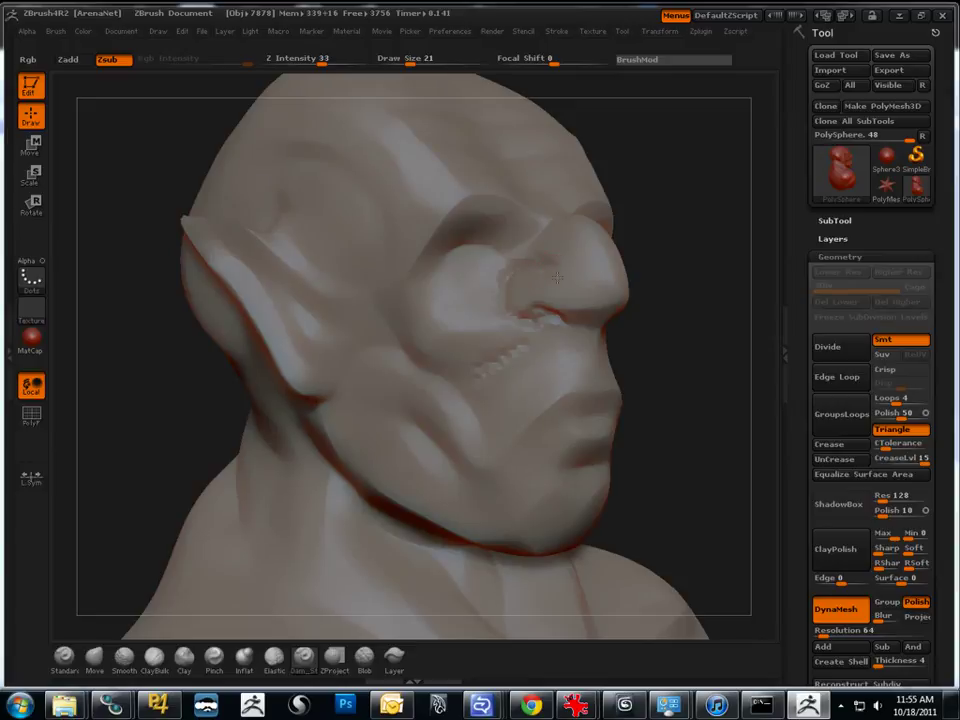
left_click_drag(700, 266, 545, 199)
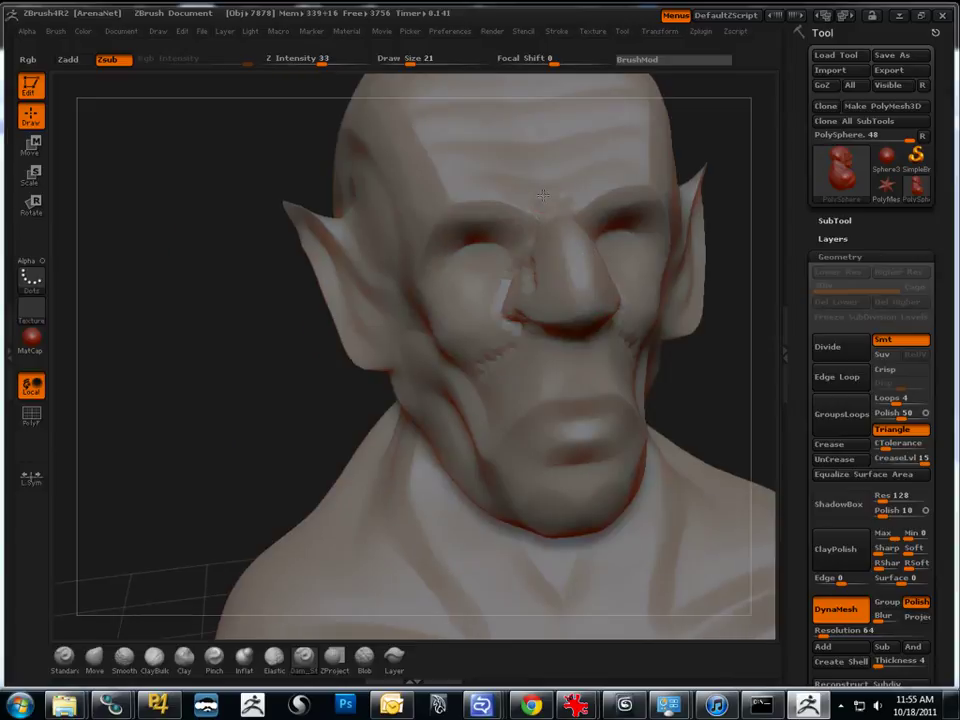
left_click_drag(416, 273, 411, 262)
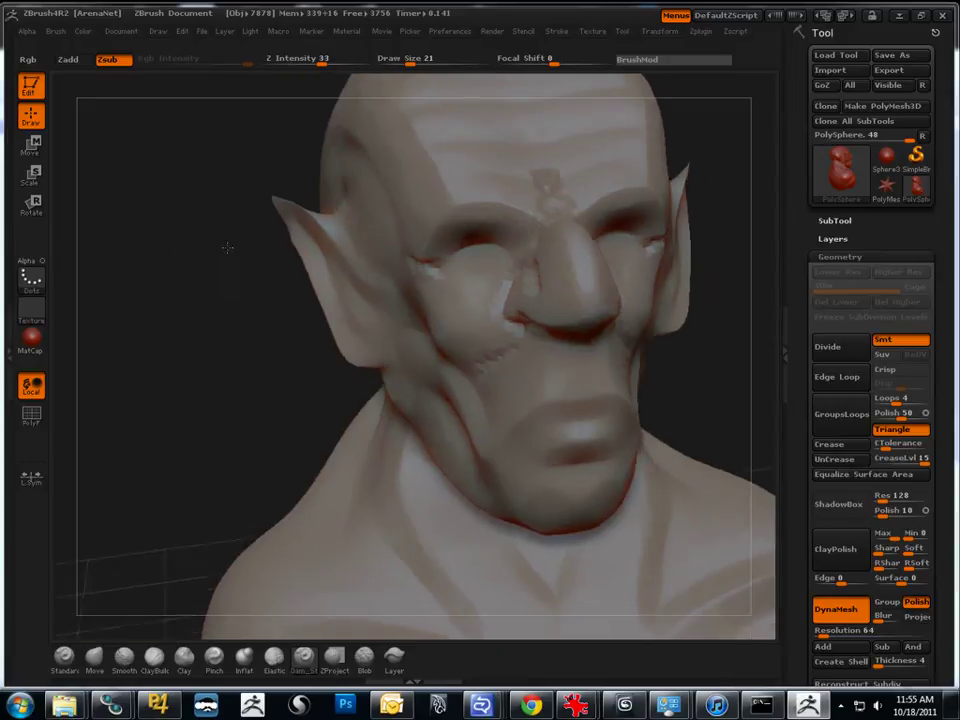
left_click_drag(216, 249, 358, 179)
mouse_move(424, 268)
left_mouse_down()
mouse_move(376, 262)
mouse_move(390, 300)
left_mouse_up()
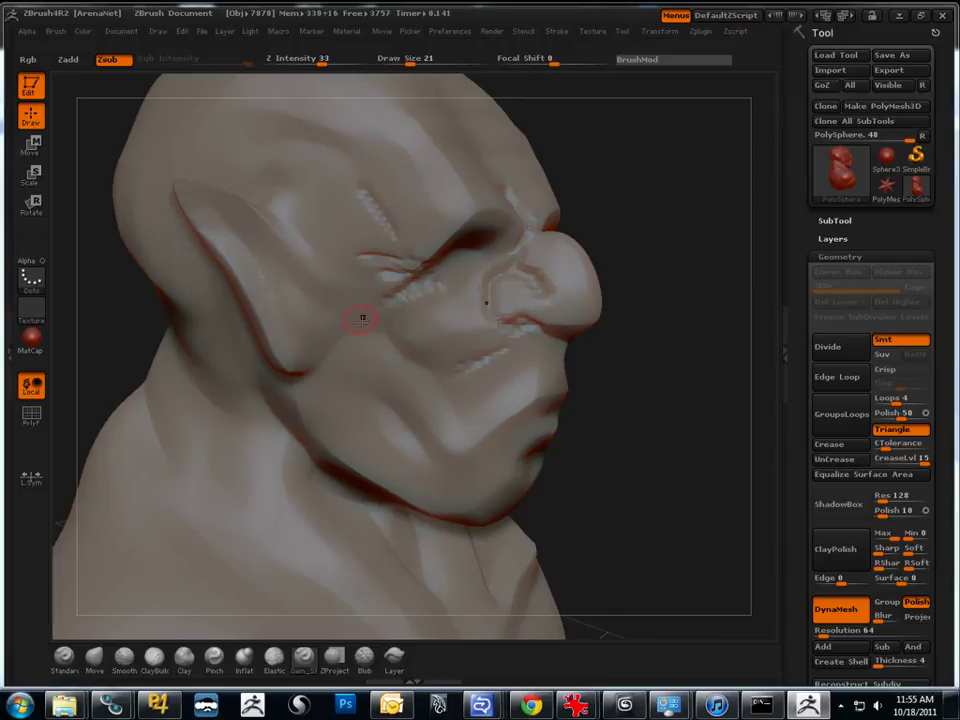
left_click_drag(614, 434, 500, 352)
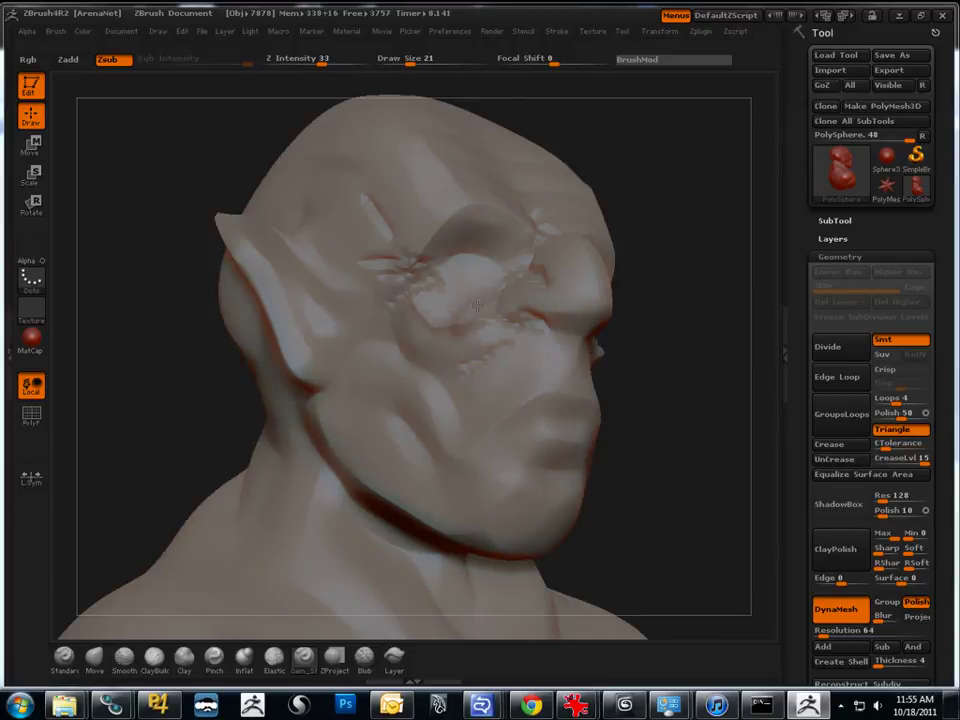
left_click_drag(705, 514, 596, 334)
left_click_drag(321, 267, 482, 353)
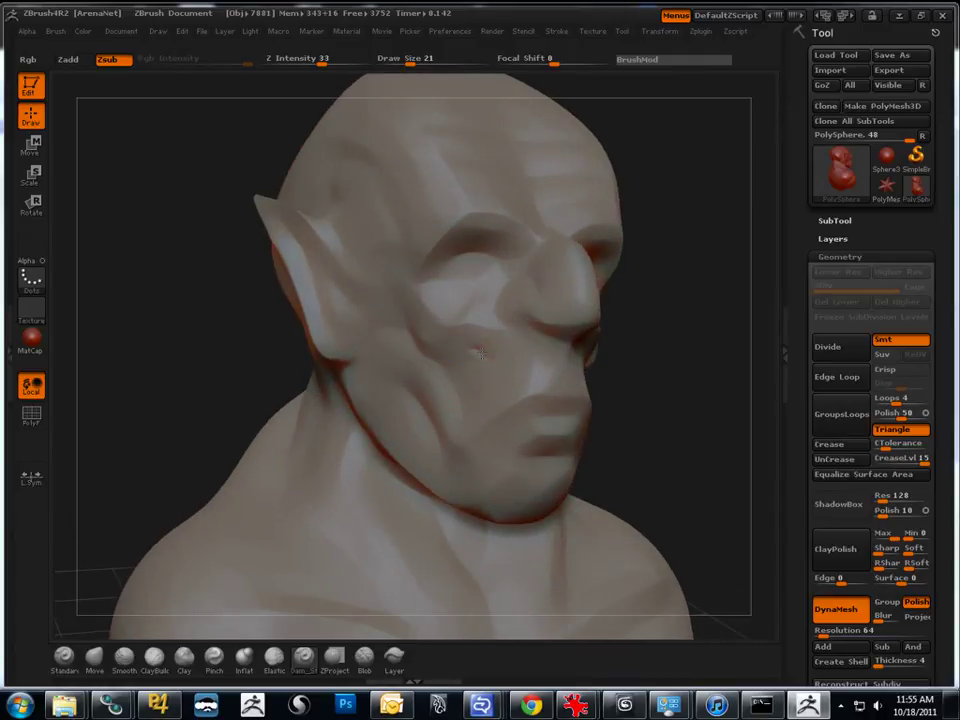
Step: Carve the cheek folds, philtrum and underside of the nose at draw size 21, and smooth the nose tip
left_click_drag(210, 255, 122, 262)
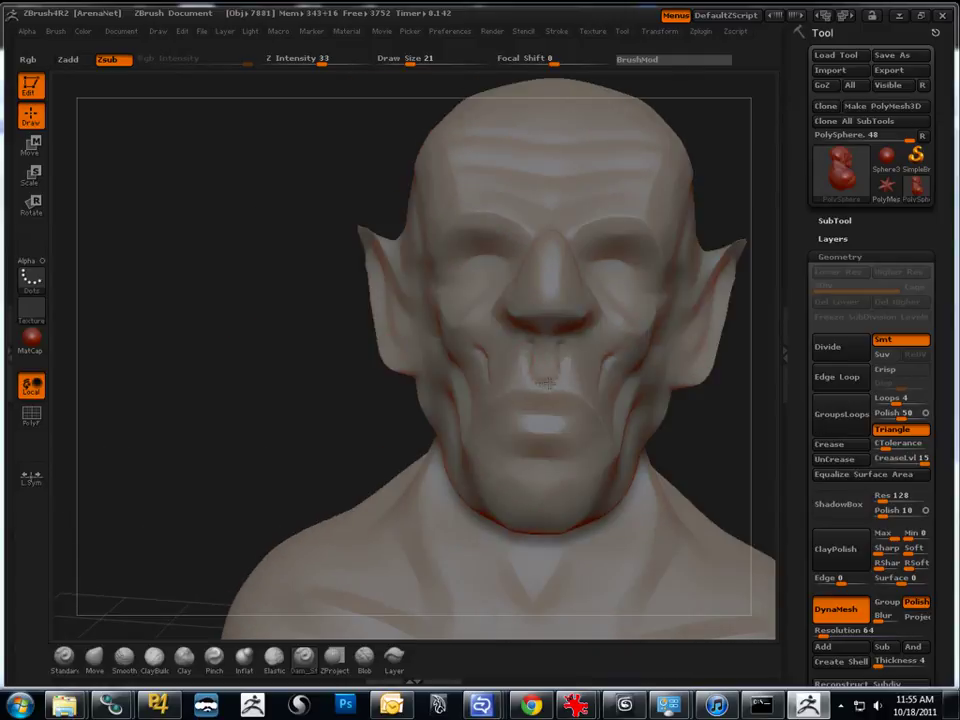
left_click_drag(386, 297, 553, 315)
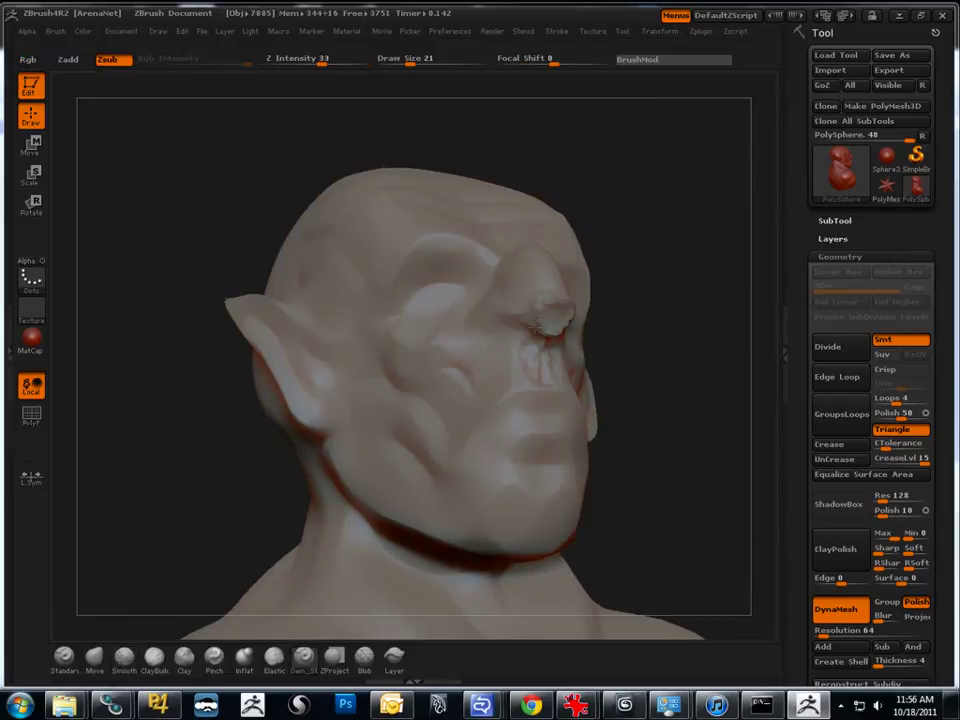
left_click_drag(553, 311, 551, 320, "shift")
mouse_move(640, 345)
left_mouse_down("alt")
mouse_move(641, 283)
mouse_move(691, 385)
mouse_move(571, 343)
left_mouse_up("alt")
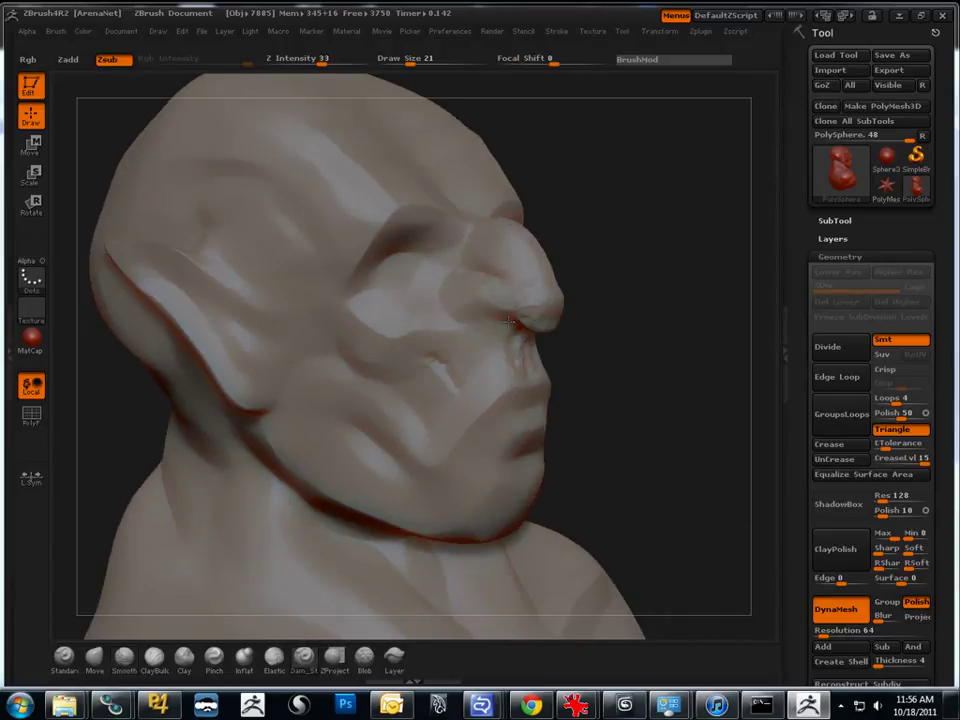
left_click_drag(478, 326, 510, 322)
Step: Refine the creases around the eye socket with the Dam_Standard brush and remesh the bust
mouse_move(581, 354)
left_mouse_down("alt")
mouse_move(589, 358)
mouse_move(280, 275)
left_mouse_up("alt")
left_click_drag(180, 343, 155, 350)
left_click_drag(155, 350, 185, 455, "alt")
left_click_drag(418, 276, 391, 289)
left_click_drag(640, 396, 590, 310, "alt")
left_click_drag(165, 266, 219, 334, "ctrl")
mouse_move(238, 433)
left_mouse_down()
mouse_move(216, 439)
mouse_move(215, 456)
mouse_move(245, 450)
left_mouse_up()
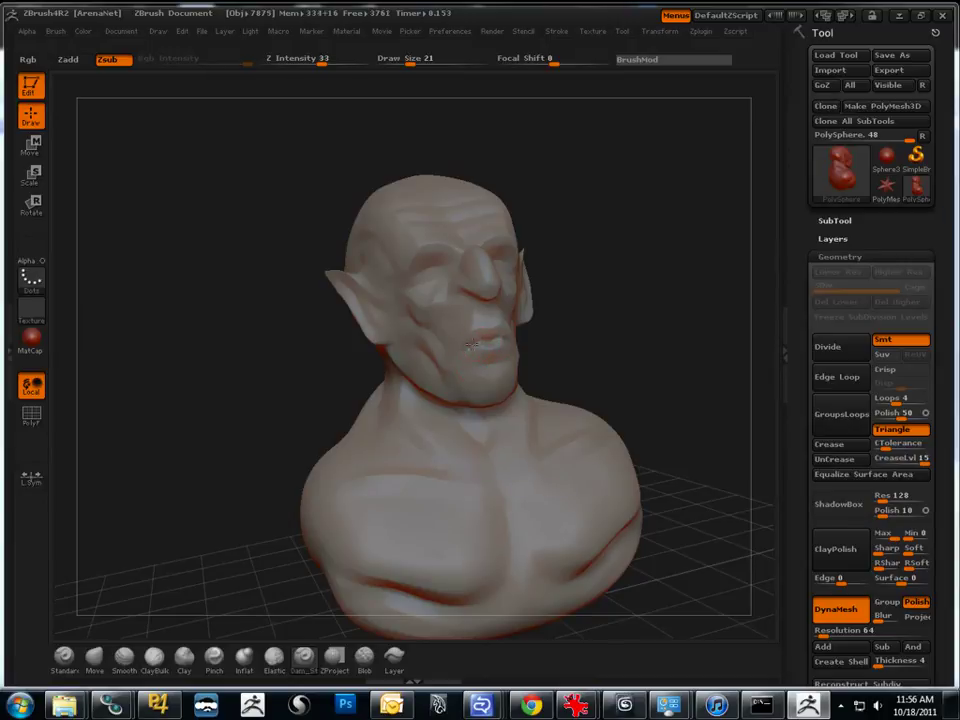
Step: Carve the lips, chin and lower jaw with the Dam_Standard brush at draw size 41, smooth the jaw, and remesh
left_click_drag(240, 383, 430, 377, "alt")
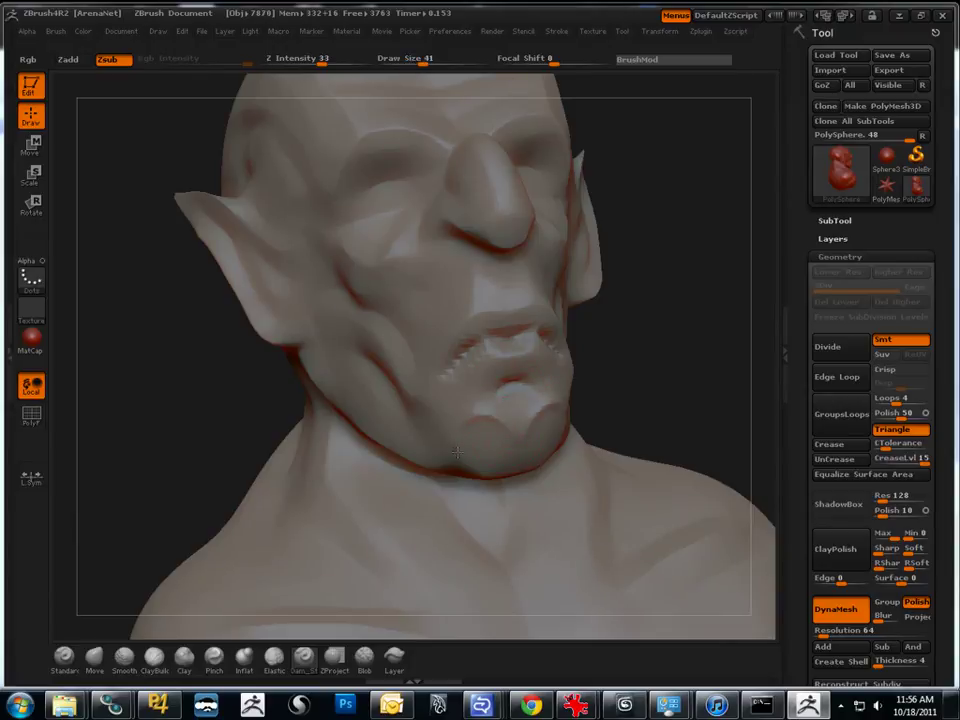
left_click_drag(504, 465, 438, 451)
left_click_drag(240, 410, 423, 458)
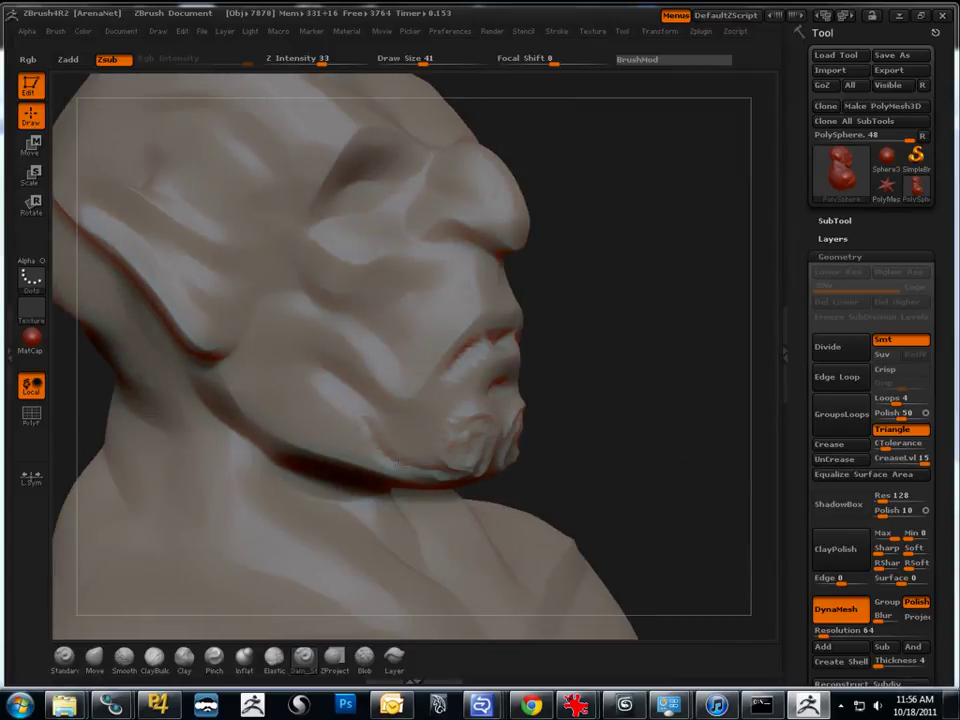
left_click_drag(320, 420, 362, 424, "shift")
left_click_drag(590, 500, 578, 375, "alt")
left_click_drag(575, 369, 665, 484, "ctrl")
Step: Soften the cheek and mouth creases with the Smooth brush at draw size 11
mouse_move(583, 505)
left_mouse_down()
mouse_move(478, 471)
mouse_move(551, 446)
mouse_move(538, 426)
mouse_move(378, 347)
mouse_move(340, 315)
left_mouse_up()
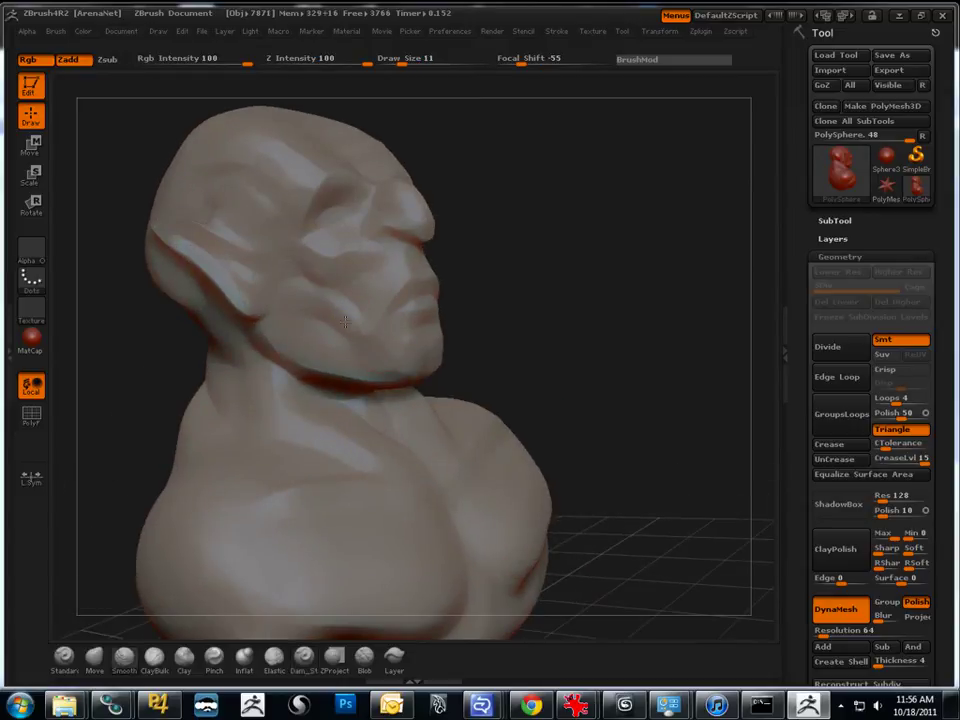
mouse_move(469, 381)
left_mouse_down()
mouse_move(154, 317)
mouse_move(325, 345)
mouse_move(351, 302)
left_mouse_up()
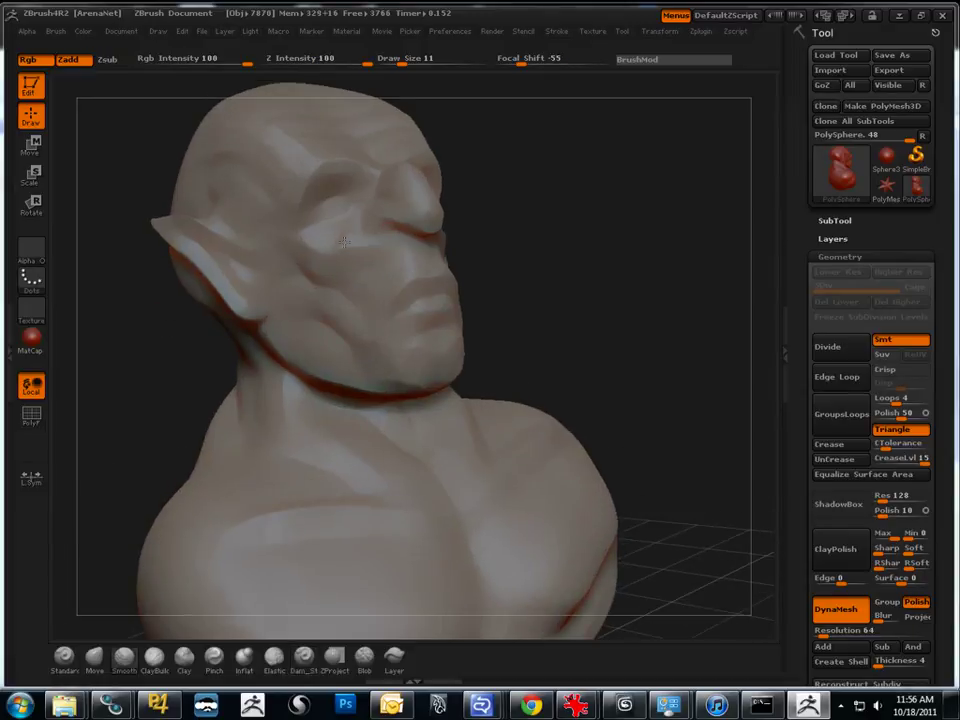
left_click_drag(172, 406, 180, 437)
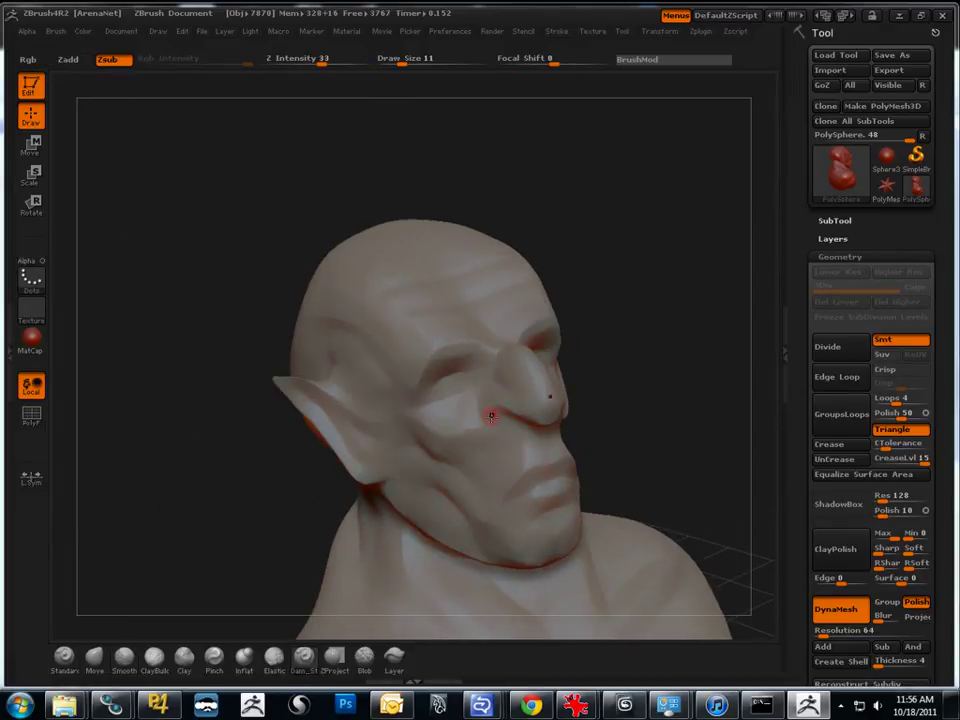
Step: Build up the nostril wings beside the nose with the ClayBuildup brush at draw size 21, smoothing the edges
left_click(154, 656)
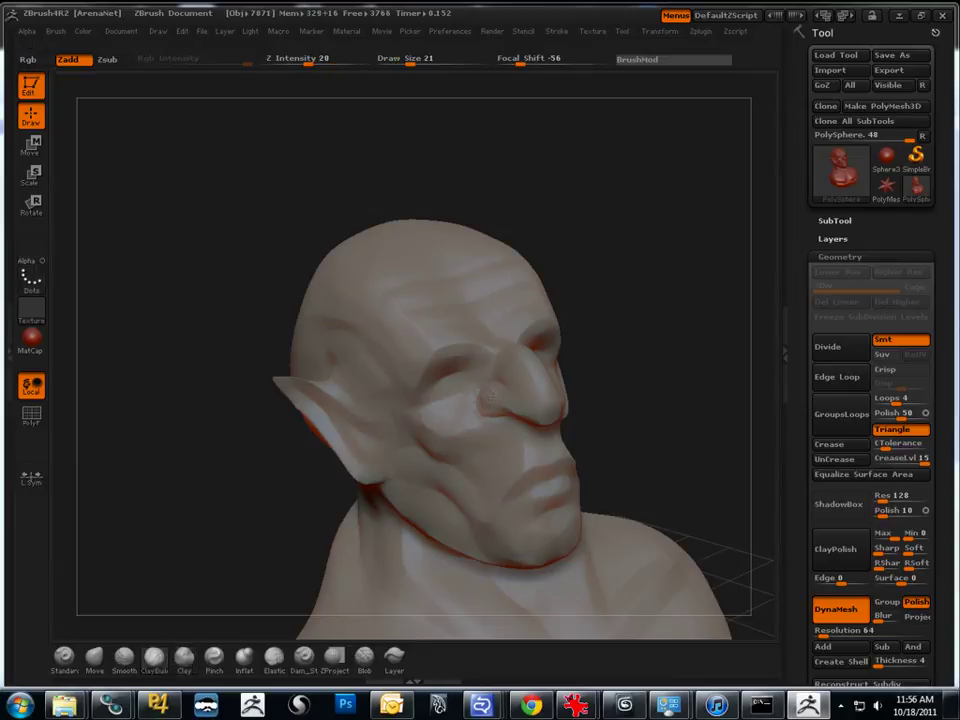
left_click_drag(235, 374, 300, 345, "alt")
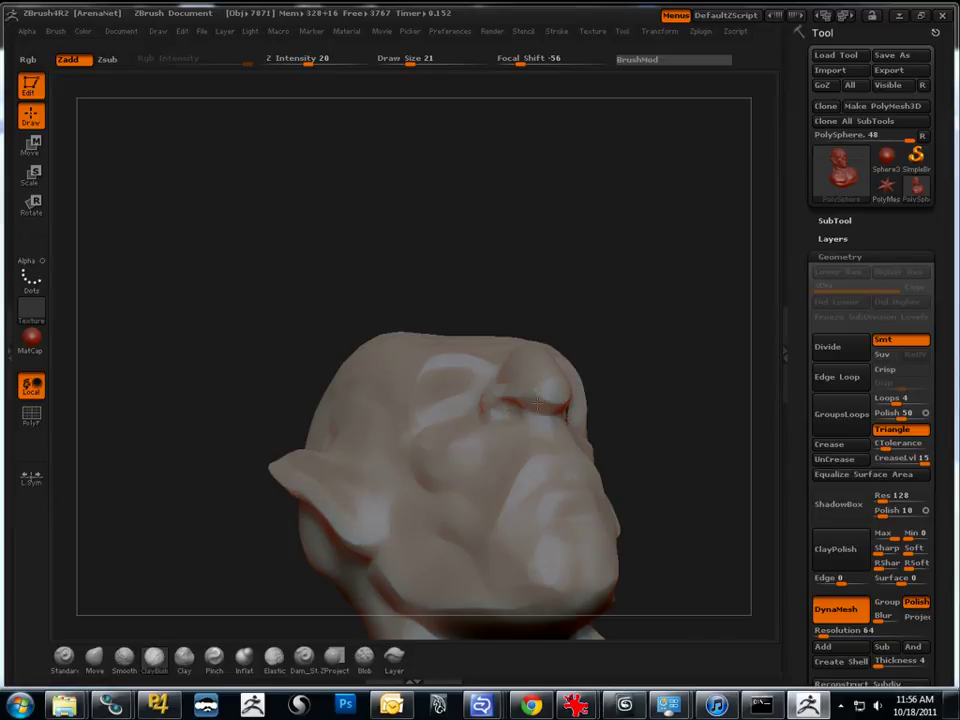
left_click_drag(430, 290, 460, 390, "alt")
left_click_drag(510, 302, 496, 298, "shift")
left_click_drag(240, 370, 142, 210, "alt")
left_click_drag(165, 255, 185, 325)
mouse_move(185, 325)
left_mouse_down("alt")
mouse_move(229, 366)
mouse_move(478, 280)
left_mouse_up("alt")
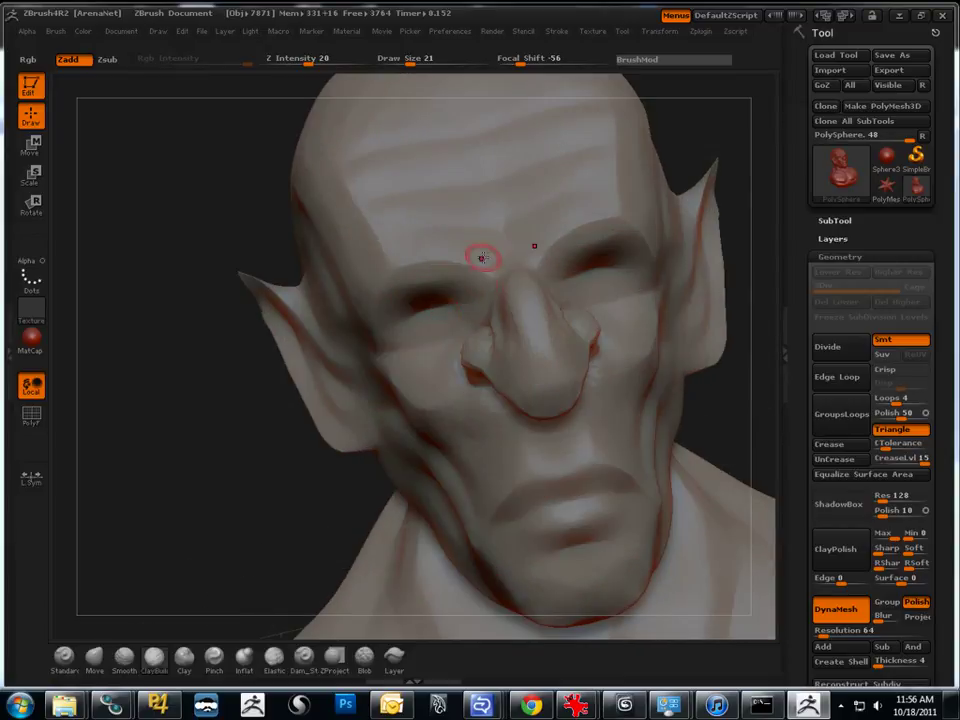
Step: Build up the brow, cheek and jaw forms with the ClayBuildup brush enlarged to draw size 51
mouse_move(135, 225)
left_mouse_down("alt")
mouse_move(77, 253)
mouse_move(244, 375)
mouse_move(298, 470)
left_mouse_up("alt")
key("bracketright")
key("bracketright")
left_click_drag(400, 280, 412, 290, "shift")
mouse_move(150, 200)
left_mouse_down("alt")
mouse_move(83, 78)
mouse_move(193, 298)
mouse_move(174, 349)
mouse_move(350, 418)
left_mouse_up("alt")
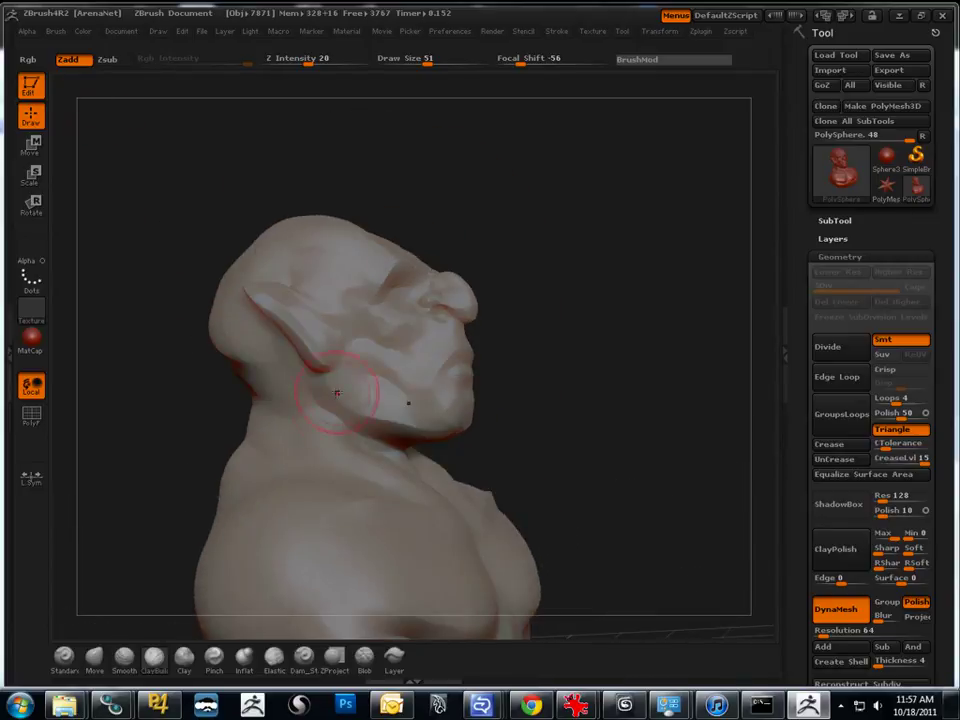
left_click_drag(154, 285, 372, 353)
Step: Build up the inner ear and upper ear rim with the ClayBuildup brush at draw size 31
mouse_move(188, 235)
left_mouse_down("alt")
mouse_move(225, 253)
mouse_move(176, 229)
mouse_move(285, 437)
mouse_move(223, 364)
mouse_move(234, 362)
left_mouse_up("alt")
key("[")
left_click_drag(589, 448, 597, 452)
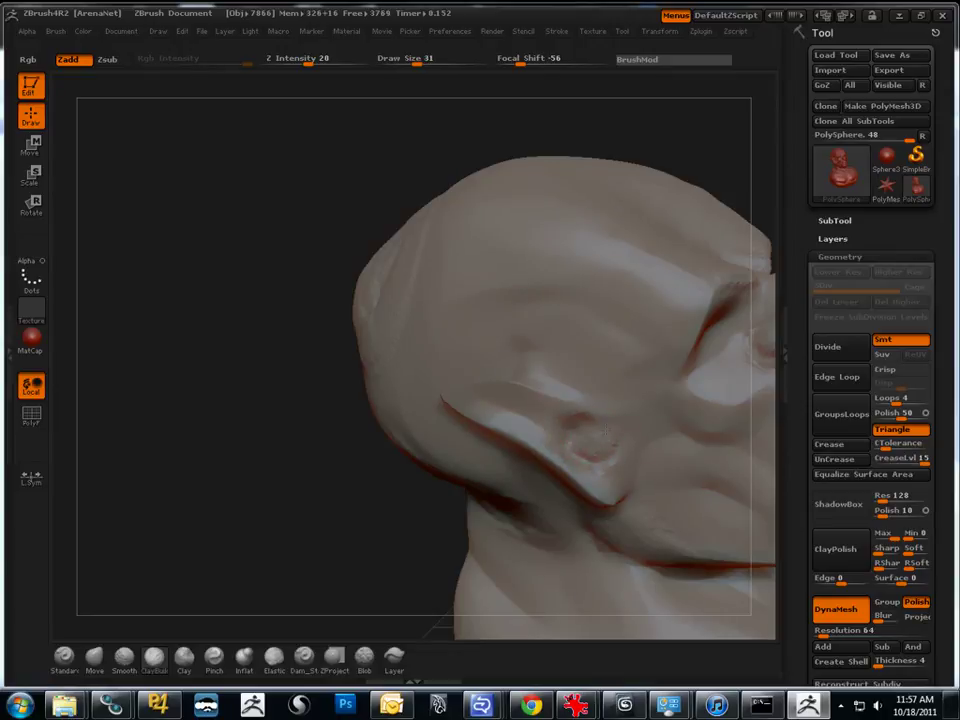
left_click_drag(591, 413, 461, 396)
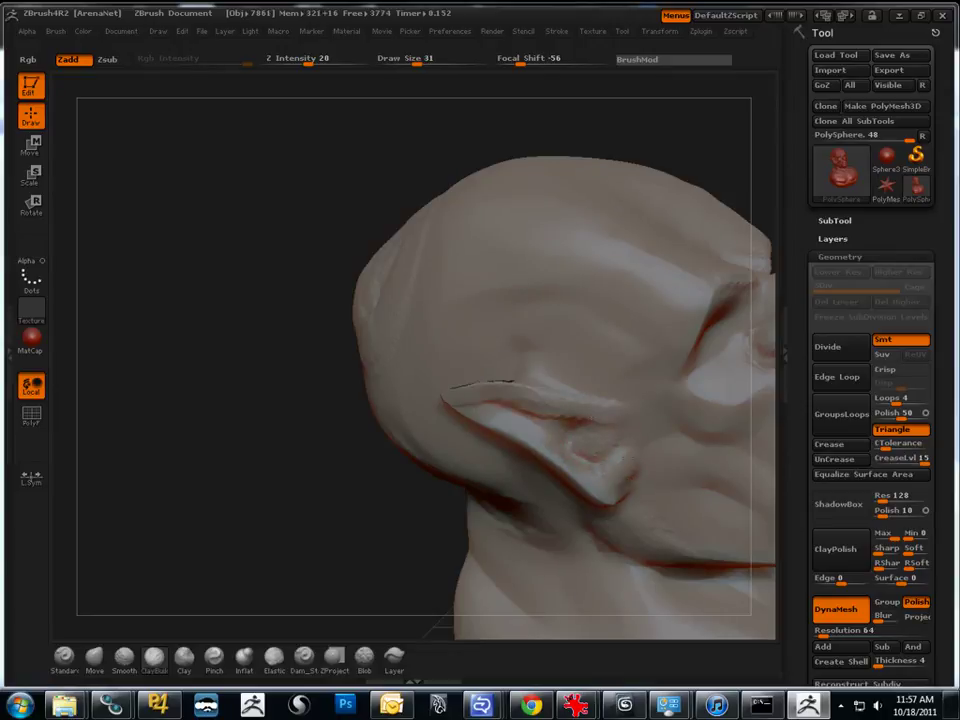
Step: Build up the shoulder and chest forms and extend the lower torso downward, smoothing and remeshing the surface
left_click_drag(257, 385, 415, 458, "alt")
left_click_drag(450, 543, 524, 612)
left_click_drag(512, 515, 530, 558)
key("bracketright")
left_click_drag(219, 350, 127, 255, "ctrl")
left_click_drag(168, 372, 212, 426)
mouse_move(389, 567)
left_mouse_down("shift")
mouse_move(434, 568)
mouse_move(348, 565)
left_mouse_up("shift")
left_click_drag(444, 582, 374, 572)
mouse_move(225, 562)
left_mouse_down("alt")
mouse_move(216, 502)
mouse_move(202, 559)
left_mouse_up("alt")
Step: Swell the lower torso into a round belly with the Inflate brush at draw size 81, smoothing and remeshing it
left_click(244, 657)
mouse_move(170, 490)
left_mouse_down()
mouse_move(176, 439)
mouse_move(260, 400)
mouse_move(350, 450)
mouse_move(299, 437)
mouse_move(370, 500)
mouse_move(392, 568)
mouse_move(381, 525)
mouse_move(388, 496)
left_mouse_up()
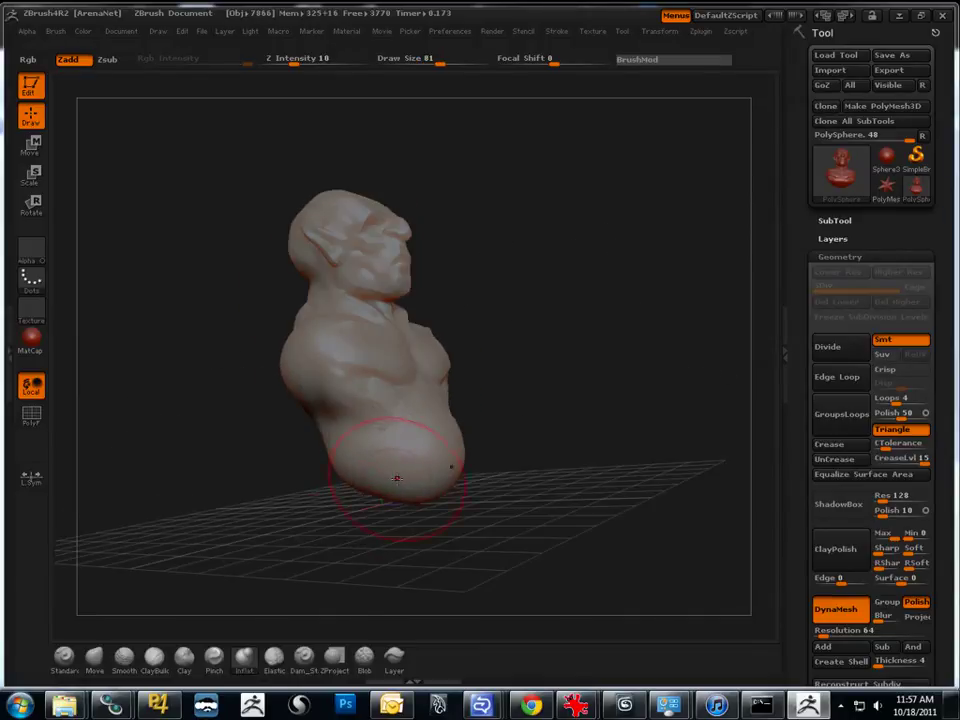
left_click_drag(418, 435, 401, 482)
left_click_drag(408, 413, 441, 434, "shift")
left_click_drag(424, 537, 397, 512, "ctrl")
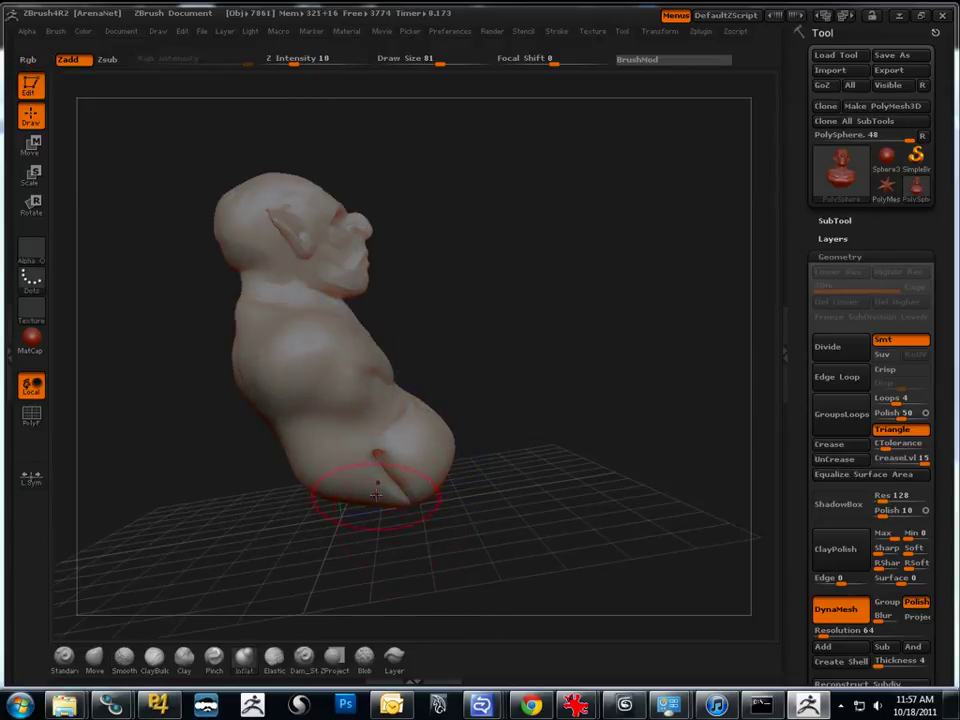
left_click_drag(376, 460, 388, 480, "shift")
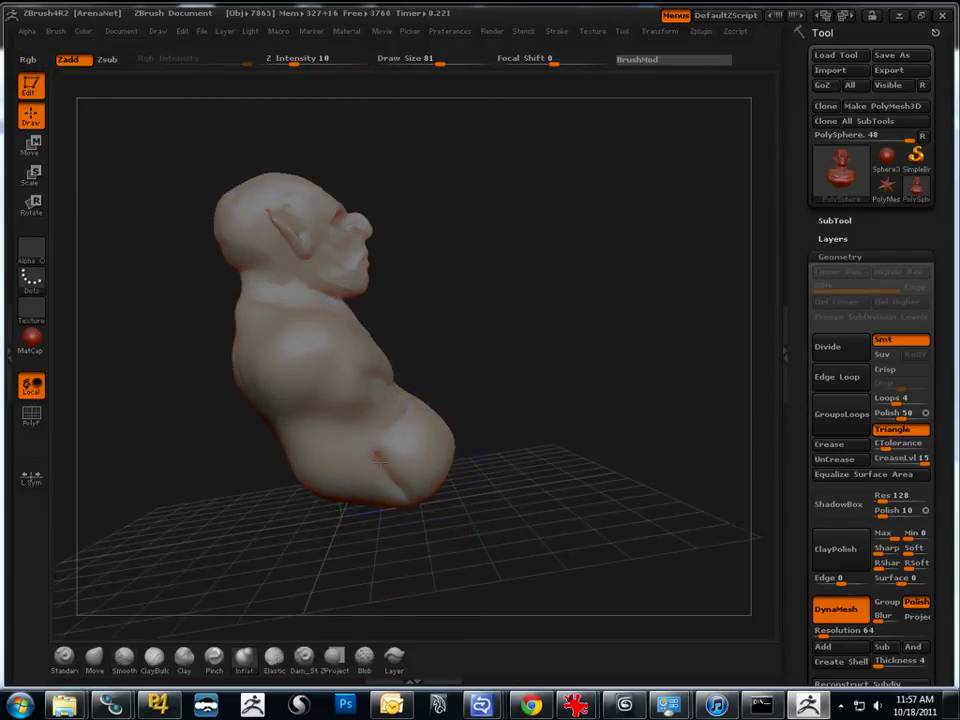
mouse_move(489, 511)
left_mouse_down("ctrl")
mouse_move(506, 579)
mouse_move(550, 545)
mouse_move(485, 540)
left_mouse_up("ctrl")
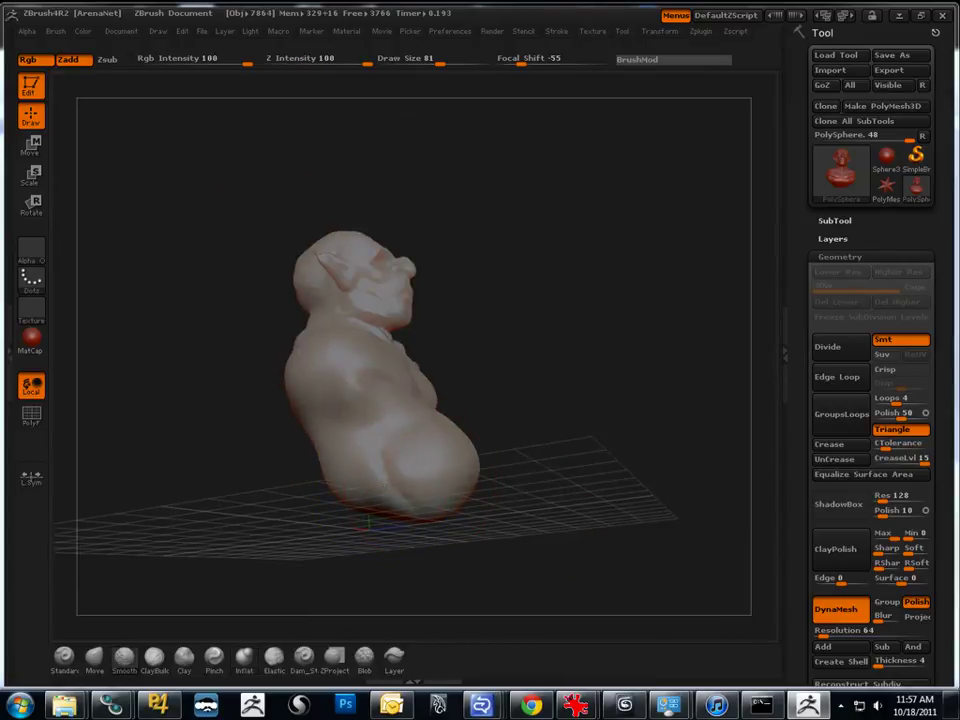
Step: Pull the belly into a fuller shape with the Move brush at draw size 141
mouse_move(393, 481)
left_mouse_down()
mouse_move(231, 476)
mouse_move(306, 473)
left_mouse_up()
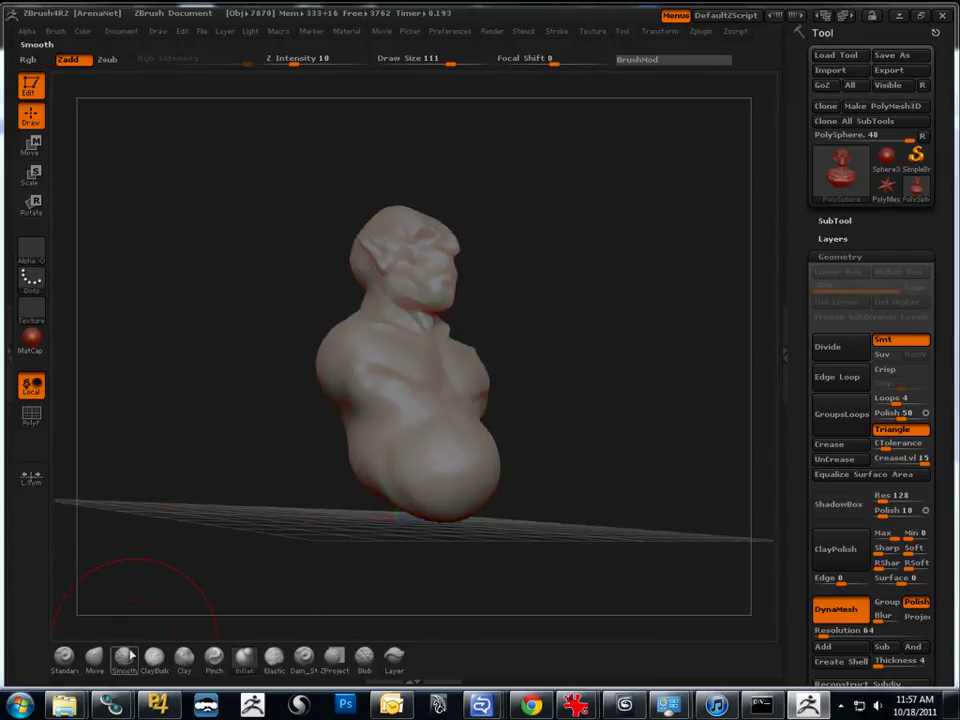
left_click(95, 655)
left_click_drag(461, 433, 460, 425)
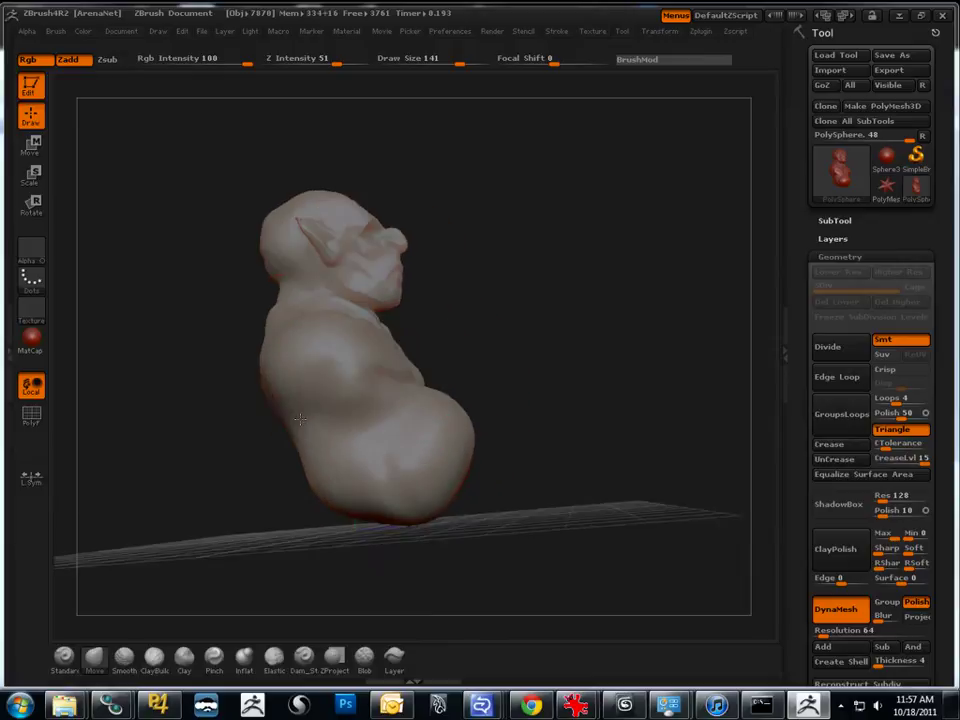